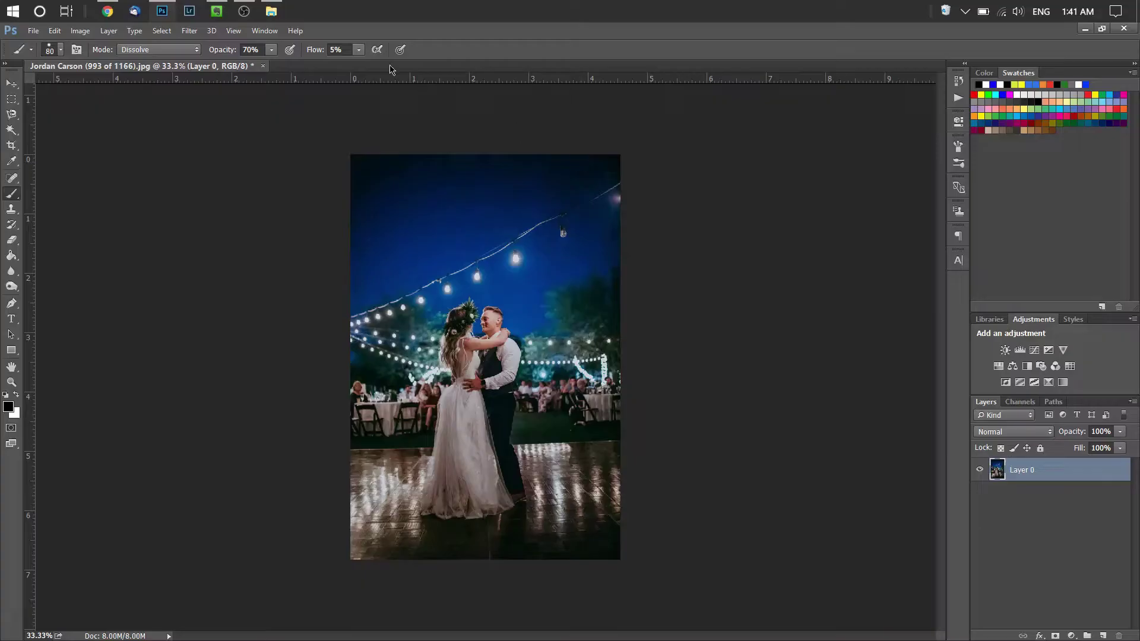
Step: Open the [nuugraphics] 01 sparklers folder in File Explorer from the taskbar
{"action": "left_click", "coordinate": [271, 10]}
Step: Reposition the Explorer window and browse the Letters sparkler overlays
{"action": "left_click_drag", "start_coordinate": [728, 152], "coordinate": [745, 160]}
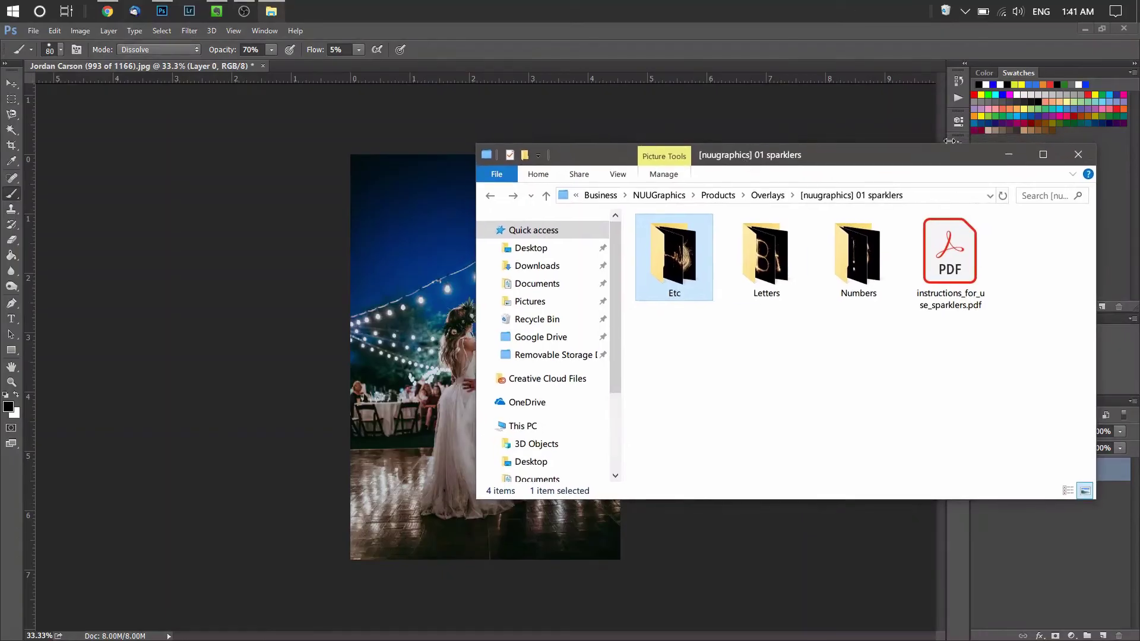
{"action": "left_click_drag", "start_coordinate": [870, 161], "coordinate": [867, 162]}
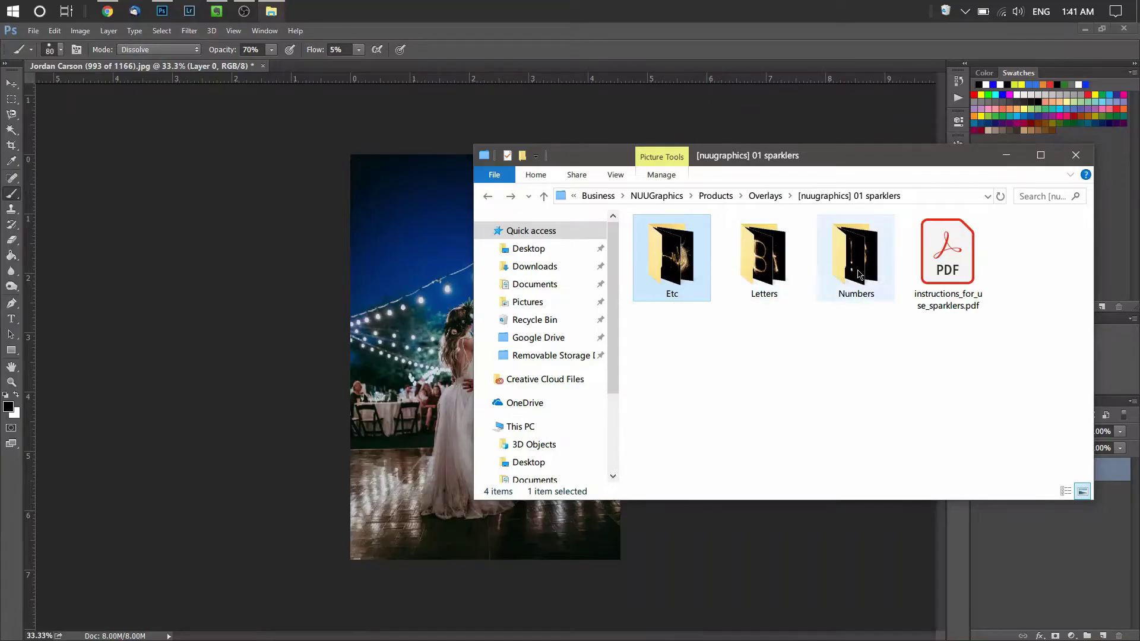
{"action": "double_click", "coordinate": [789, 299]}
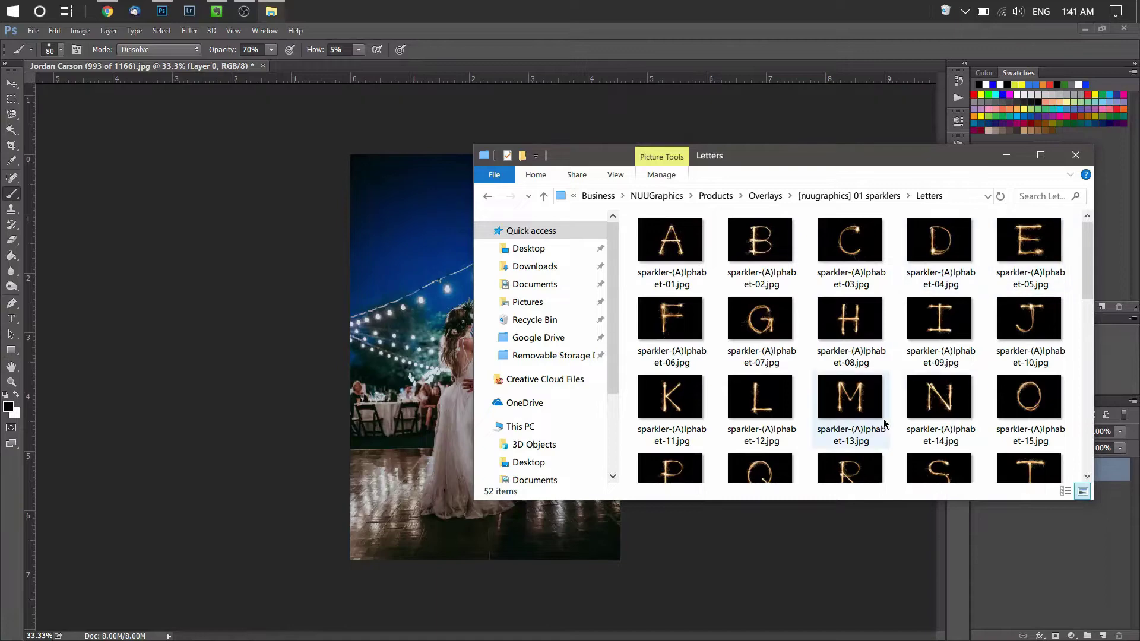
{"action": "scroll", "coordinate": [884, 424], "scroll_direction": "down", "scroll_amount": 10}
{"action": "scroll", "coordinate": [885, 424], "scroll_direction": "up", "scroll_amount": 10}
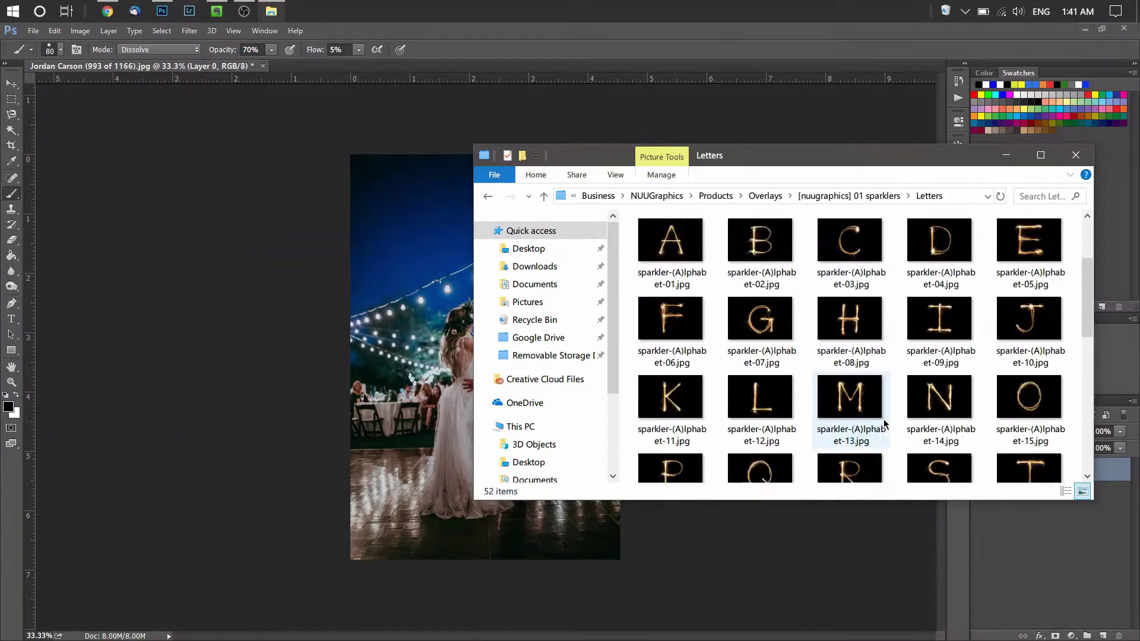
{"action": "scroll", "coordinate": [885, 421], "scroll_direction": "down", "scroll_amount": 6}
{"action": "scroll", "coordinate": [884, 421], "scroll_direction": "up", "scroll_amount": 3}
{"action": "scroll", "coordinate": [884, 421], "scroll_direction": "down", "scroll_amount": 3}
{"action": "scroll", "coordinate": [884, 422], "scroll_direction": "up", "scroll_amount": 6}
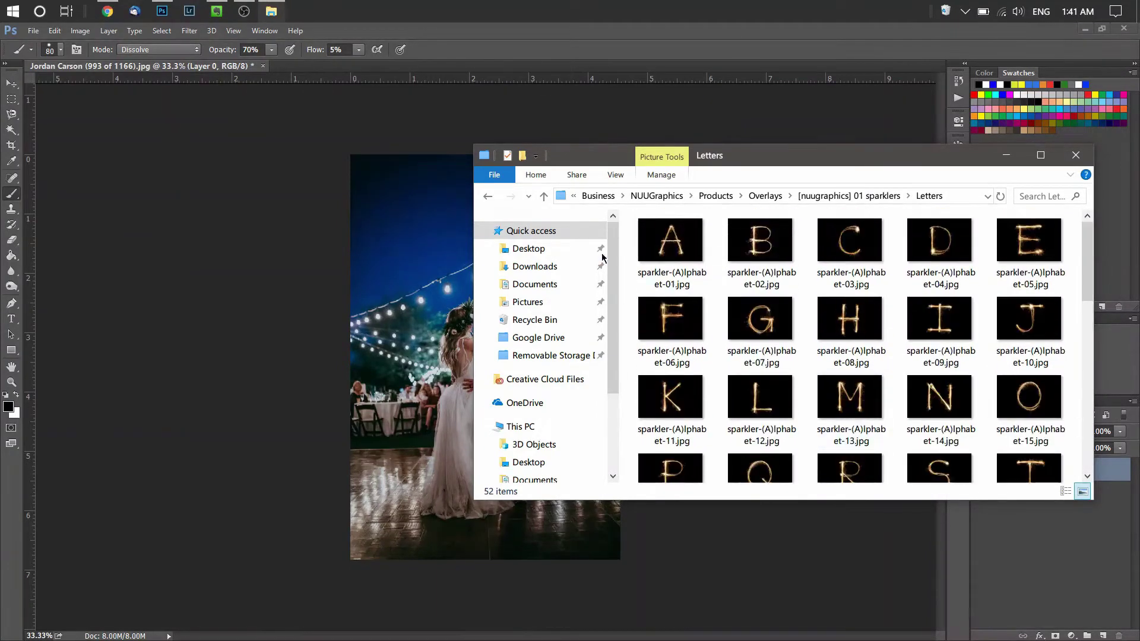
Step: Go back and browse the Numbers folder's 32 symbol and digit overlays
{"action": "key", "text": "alt+Left"}
{"action": "left_click", "coordinate": [829, 269]}
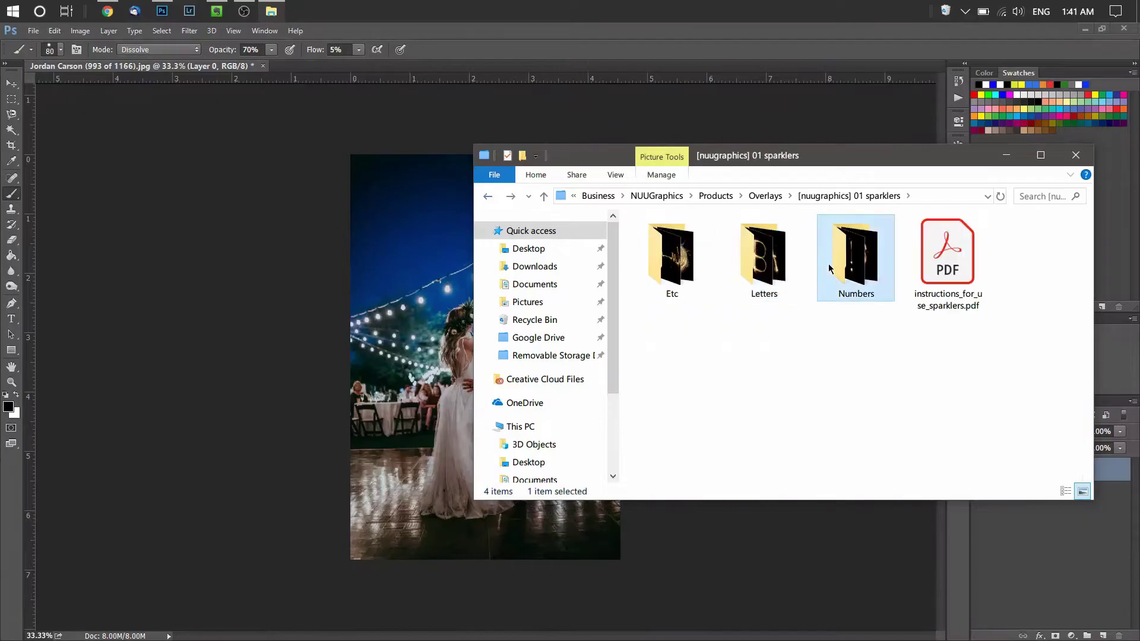
{"action": "double_click", "coordinate": [829, 269]}
{"action": "scroll", "coordinate": [944, 356], "scroll_direction": "down", "scroll_amount": 3}
{"action": "scroll", "coordinate": [944, 379], "scroll_direction": "up", "scroll_amount": 3}
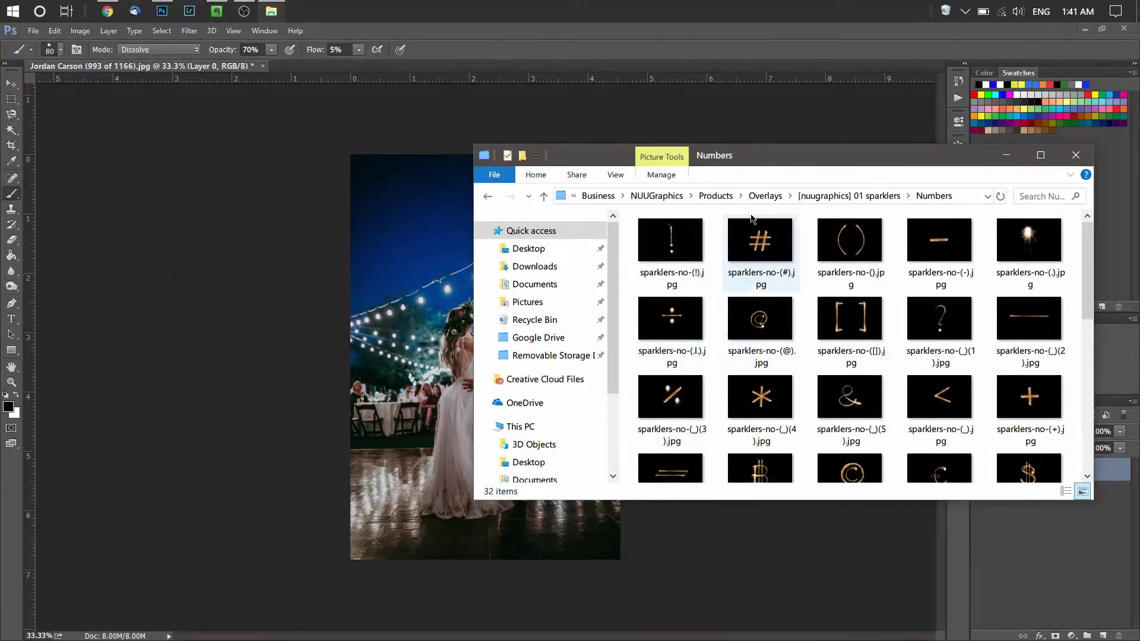
{"action": "scroll", "coordinate": [855, 273], "scroll_direction": "down", "scroll_amount": 3}
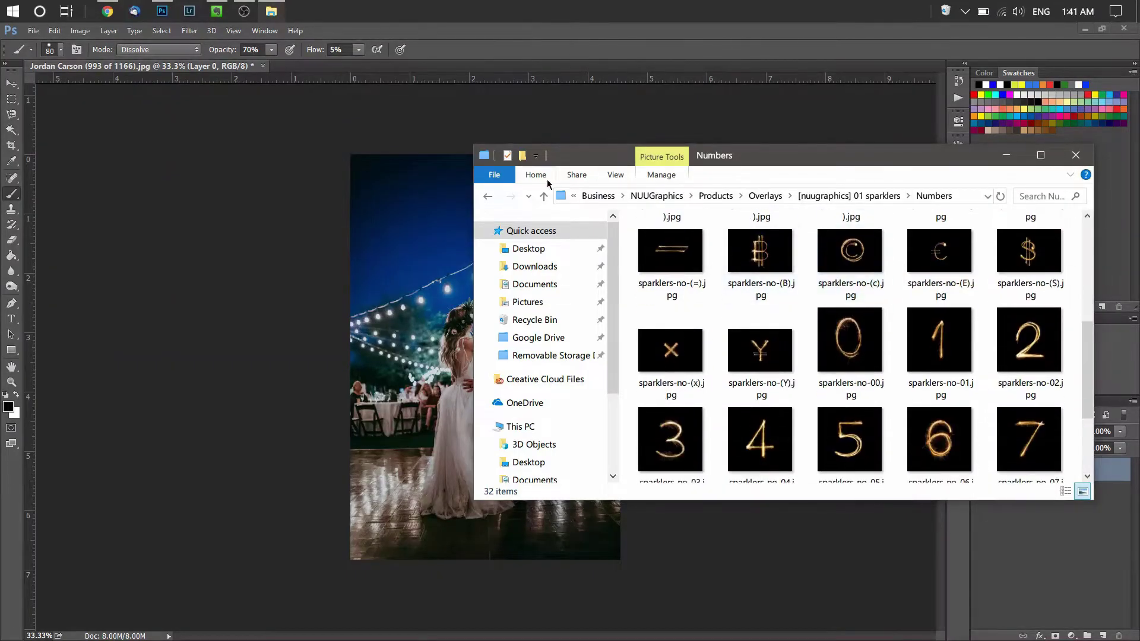
Step: Open the Etc folder of sparkler shapes and scroll through its thumbnails
{"action": "left_click", "coordinate": [488, 196]}
{"action": "double_click", "coordinate": [663, 265]}
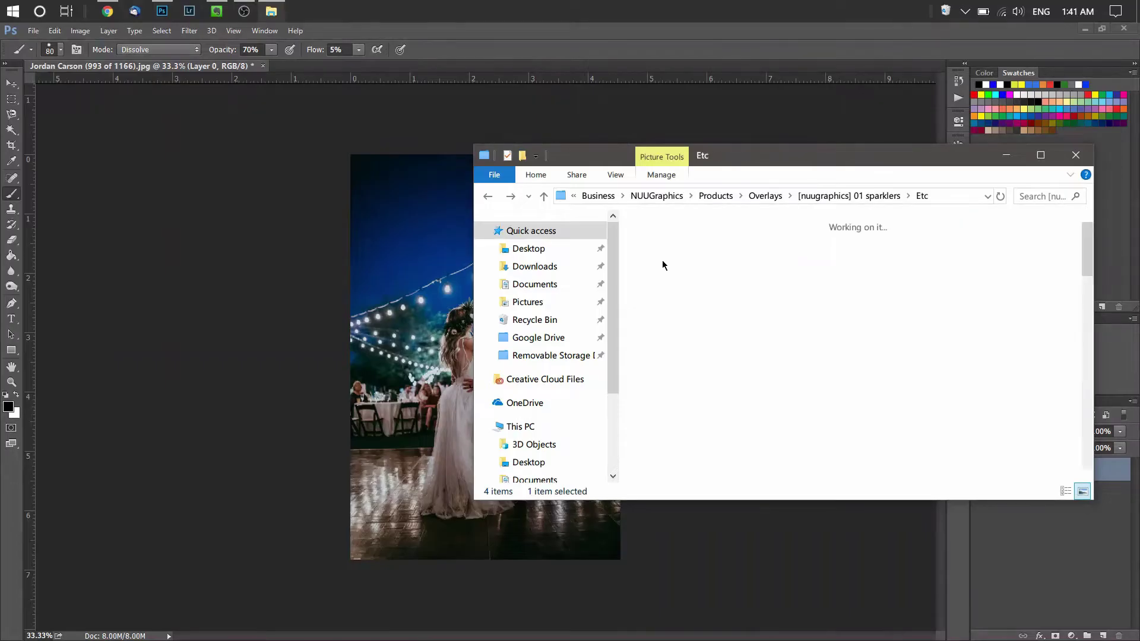
{"action": "scroll", "coordinate": [923, 357], "scroll_direction": "down", "scroll_amount": 10}
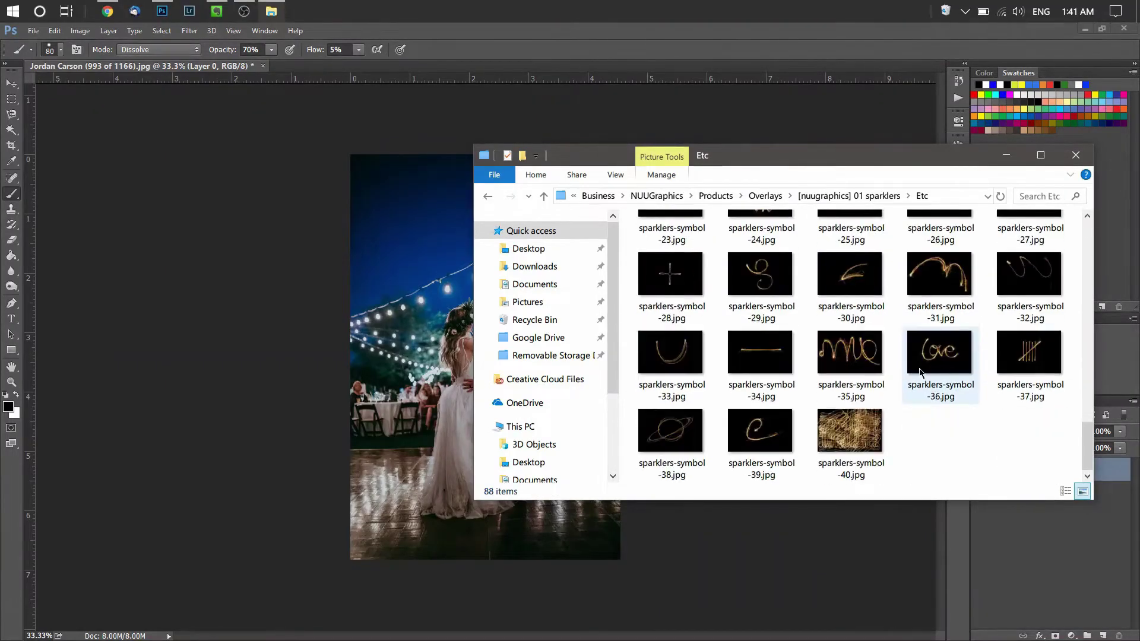
{"action": "scroll", "coordinate": [920, 372], "scroll_direction": "up", "scroll_amount": 10}
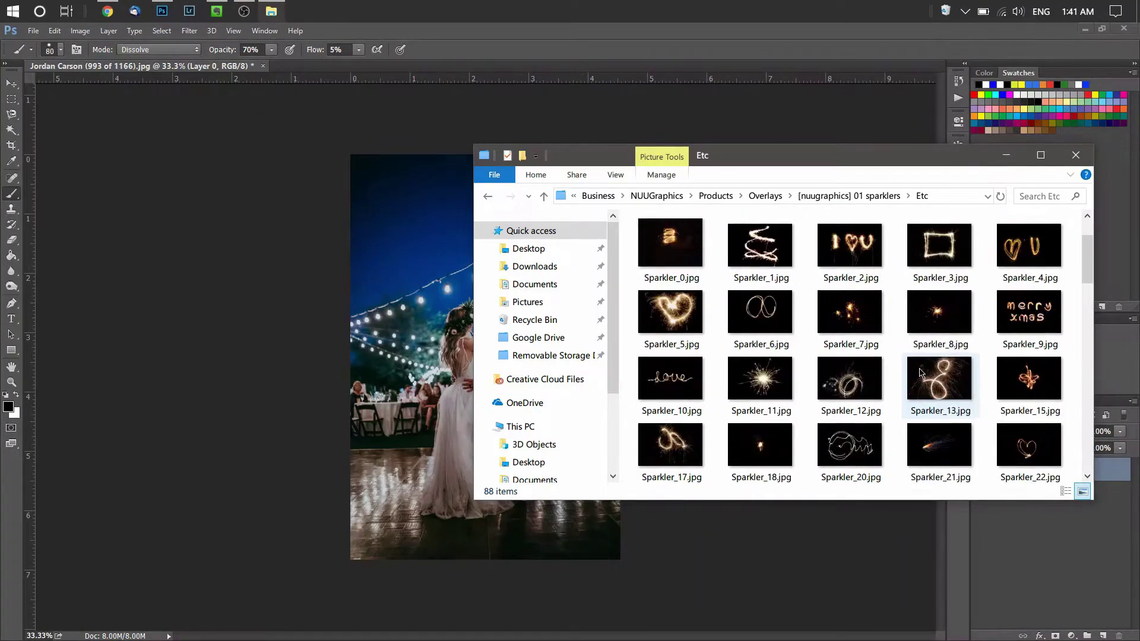
{"action": "scroll", "coordinate": [920, 380], "scroll_direction": "down", "scroll_amount": 5}
{"action": "scroll", "coordinate": [921, 380], "scroll_direction": "up", "scroll_amount": 5}
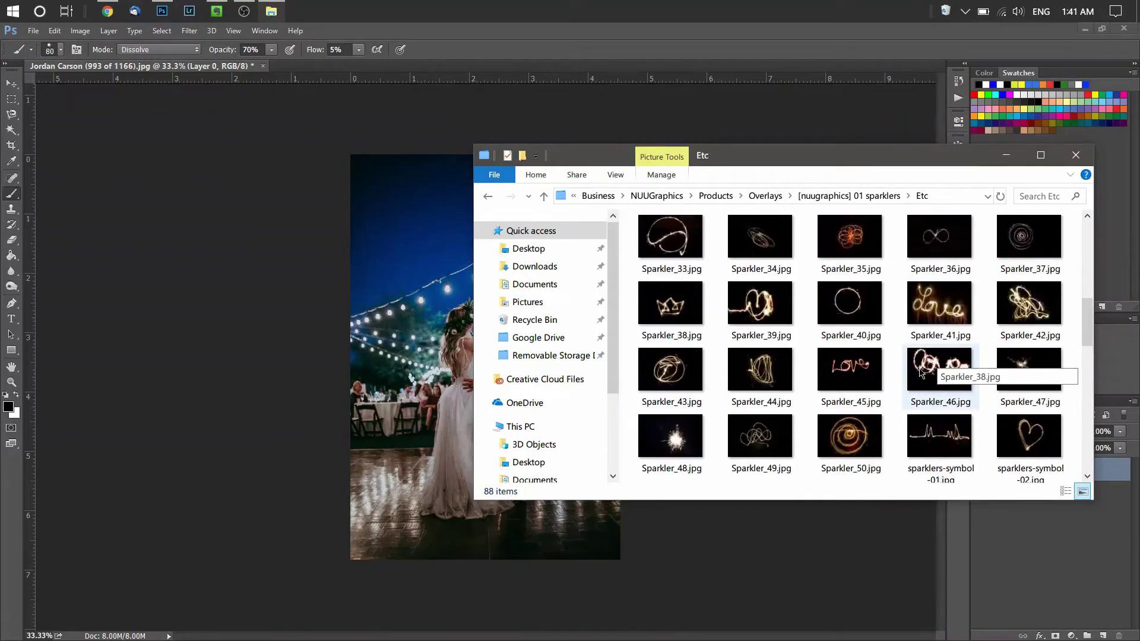
Step: Return to the sparklers folder, select the instructions PDF, then reopen Etc from Sparkler_0
{"action": "left_click", "coordinate": [481, 197]}
{"action": "left_click", "coordinate": [948, 276]}
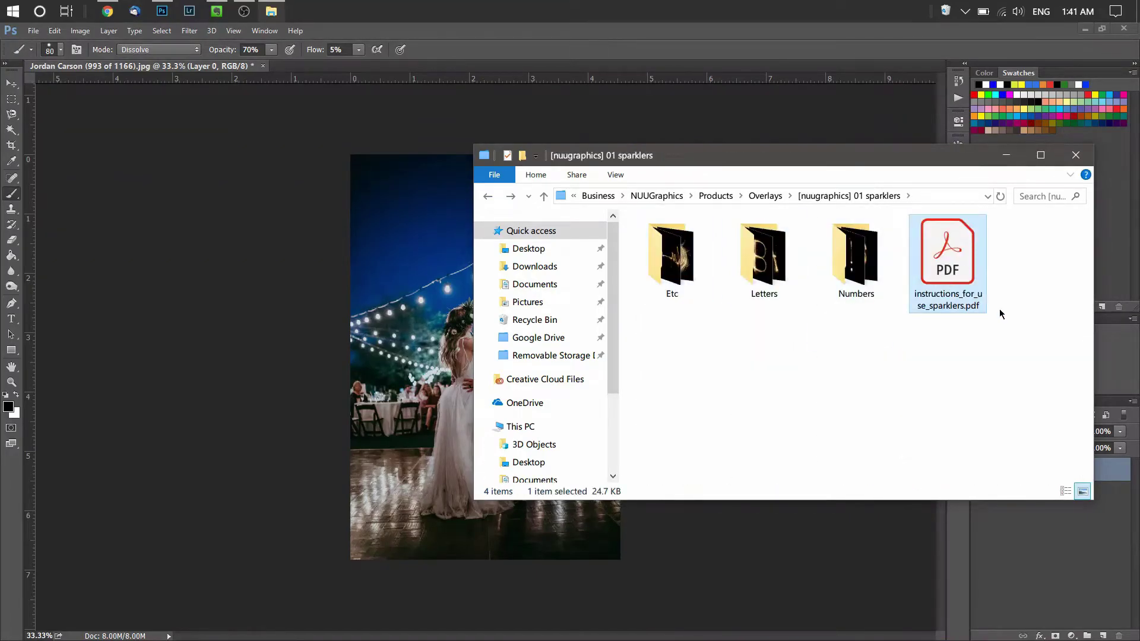
{"action": "double_click", "coordinate": [655, 268]}
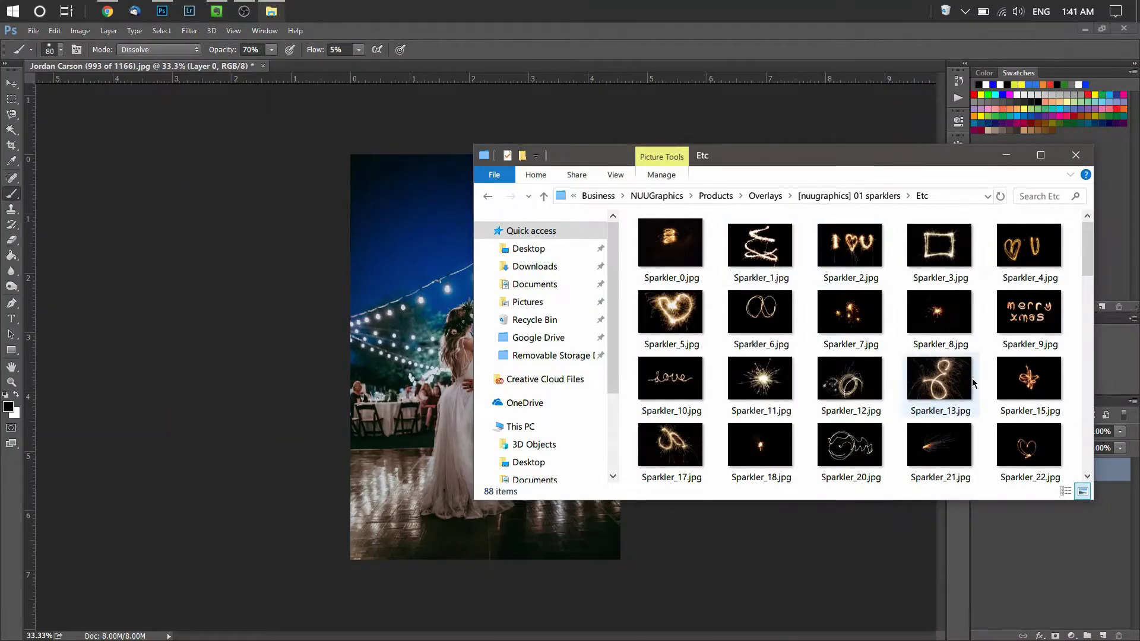
{"action": "scroll", "coordinate": [950, 377], "scroll_direction": "down", "scroll_amount": 8}
{"action": "scroll", "coordinate": [973, 383], "scroll_direction": "up", "scroll_amount": 8}
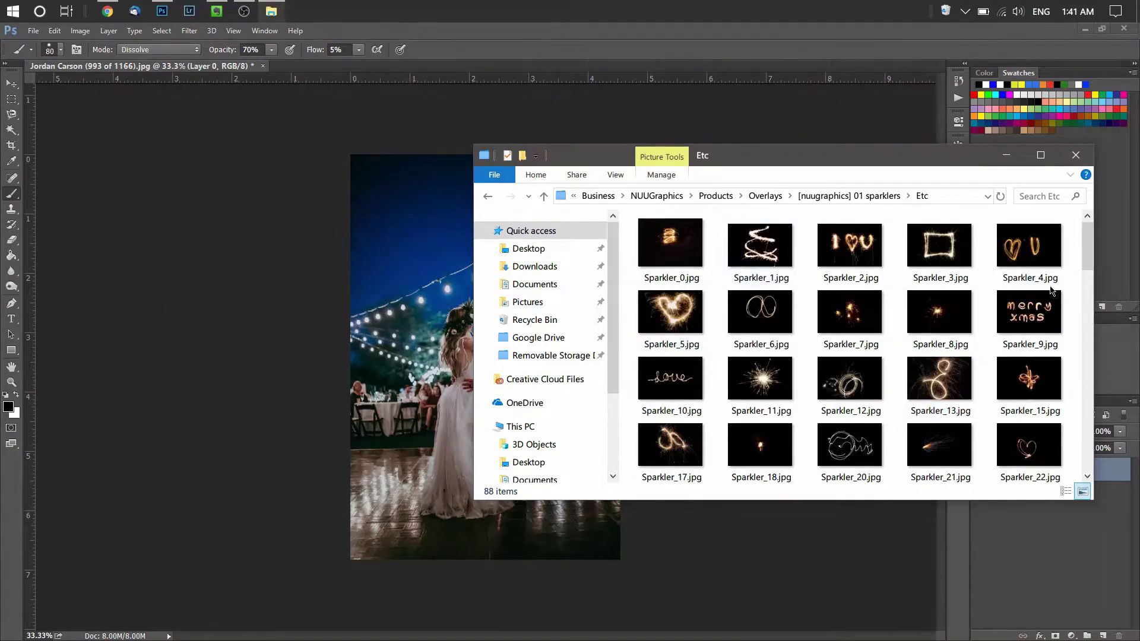
{"action": "scroll", "coordinate": [879, 351], "scroll_direction": "down", "scroll_amount": 2}
Step: Drag Sparkler_11.jpg into the photo, scale it to about 19.6% and place it upper-left
{"action": "left_click_drag", "start_coordinate": [760, 255], "coordinate": [563, 258]}
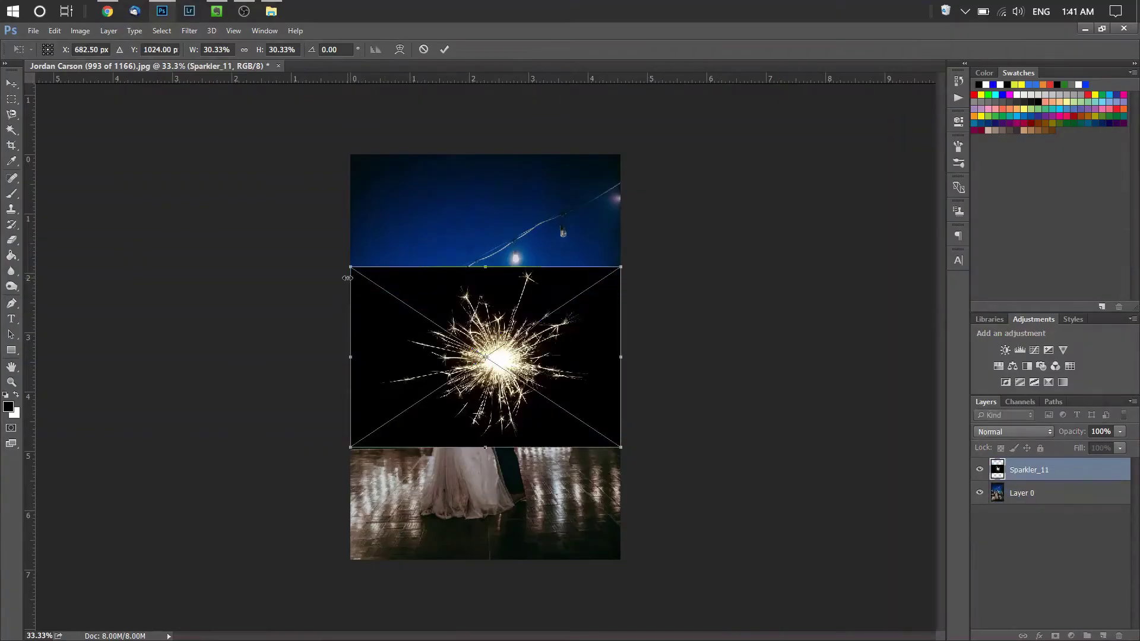
{"action": "left_click_drag", "start_coordinate": [348, 265], "coordinate": [448, 318]}
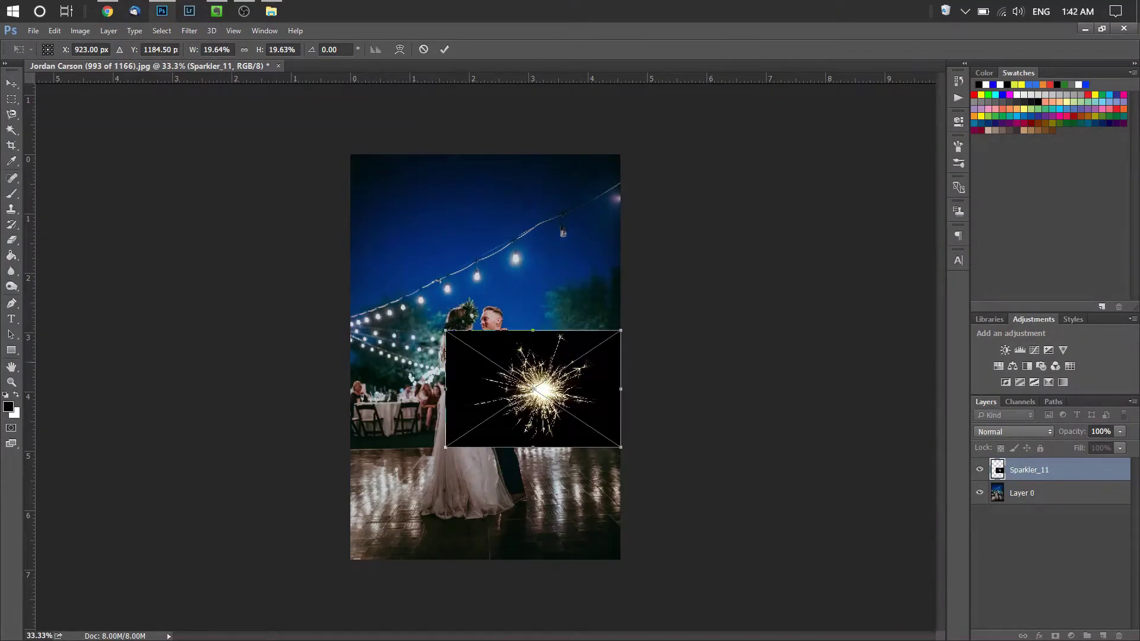
{"action": "left_click_drag", "start_coordinate": [522, 339], "coordinate": [448, 201]}
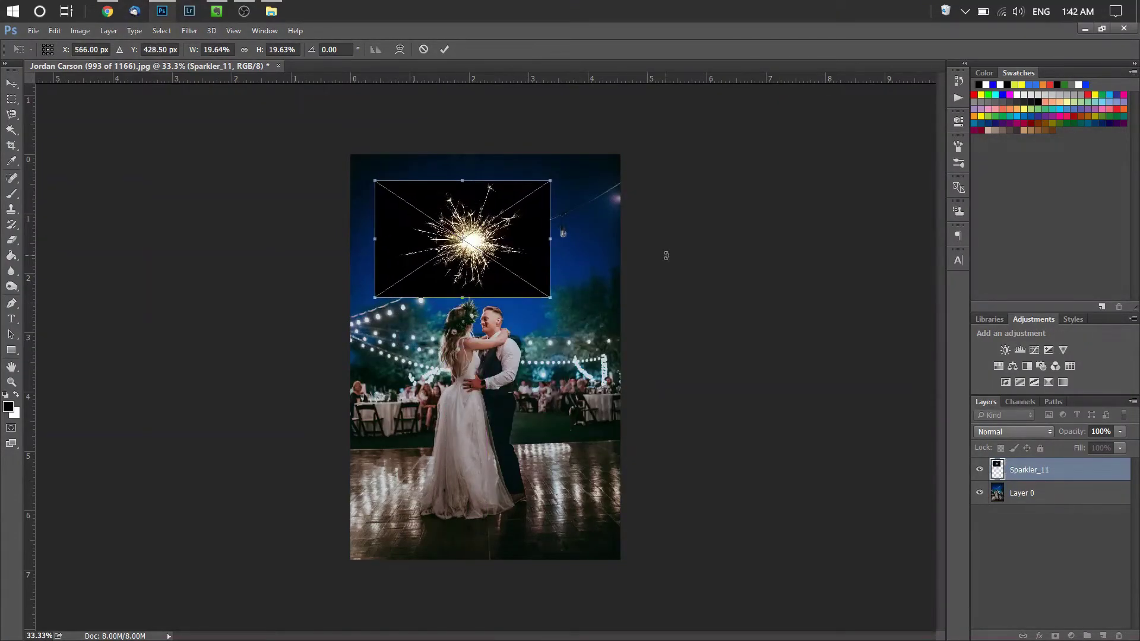
{"action": "left_click_drag", "start_coordinate": [463, 237], "coordinate": [457, 228]}
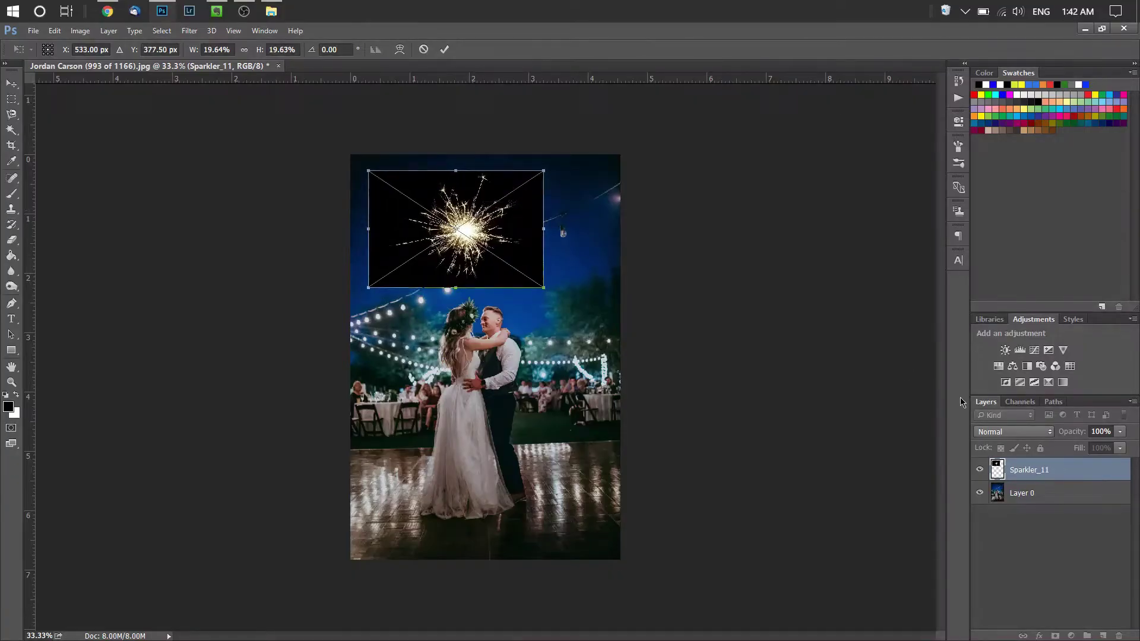
Step: Set Sparkler_11 to Screen blending after trying Lighten, shrink it to about 15.6% and commit
{"action": "left_click", "coordinate": [1022, 439]}
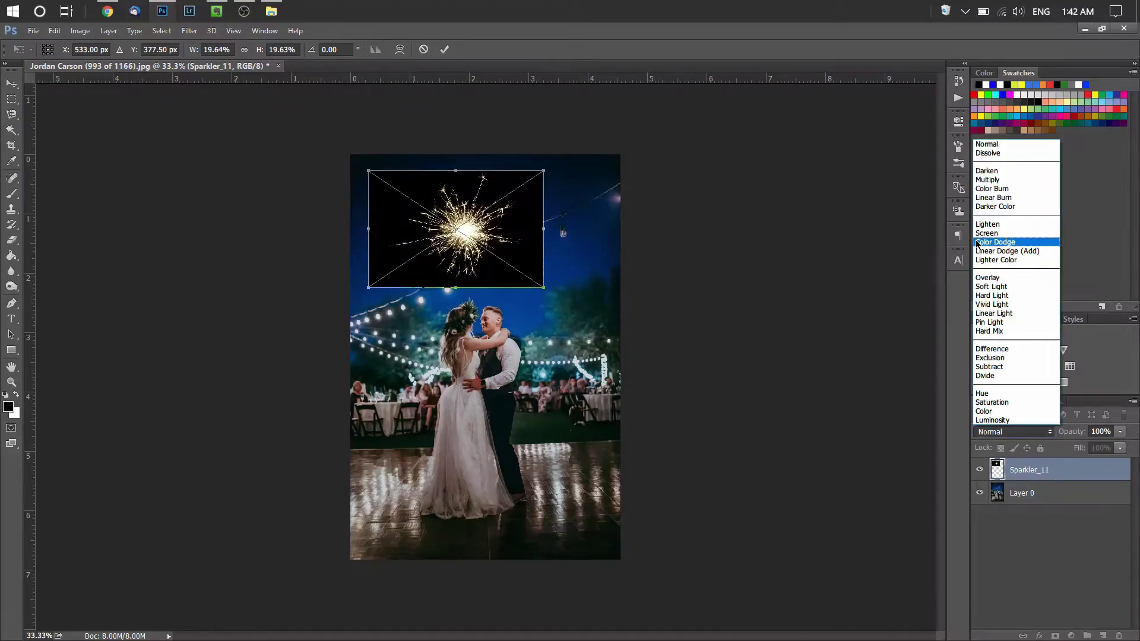
{"action": "left_click", "coordinate": [997, 234]}
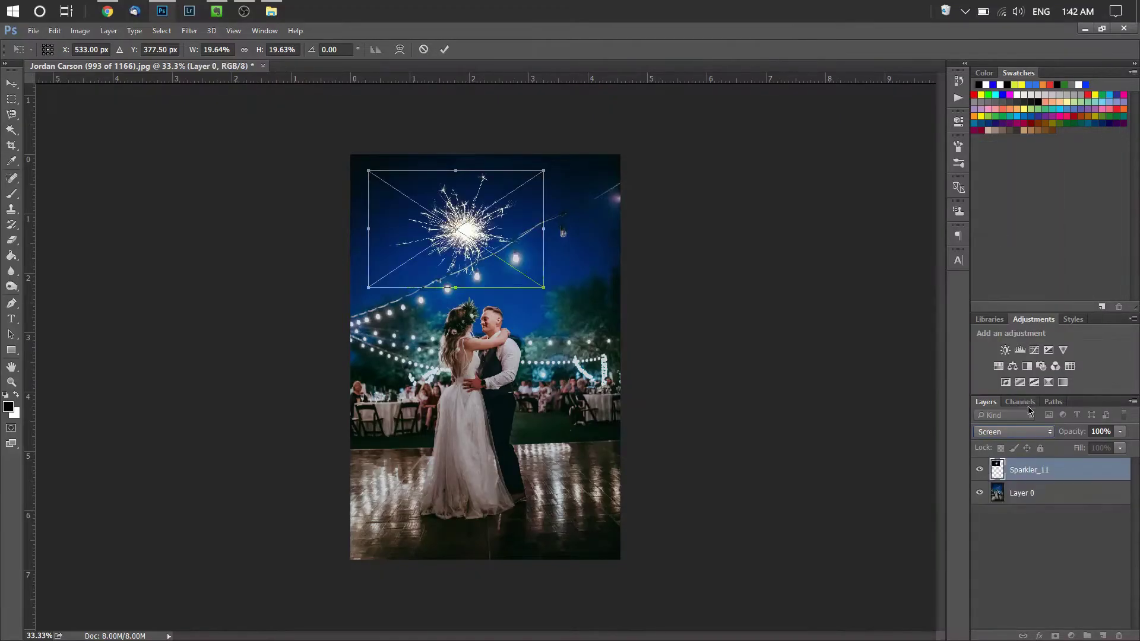
{"action": "left_click", "coordinate": [1023, 433]}
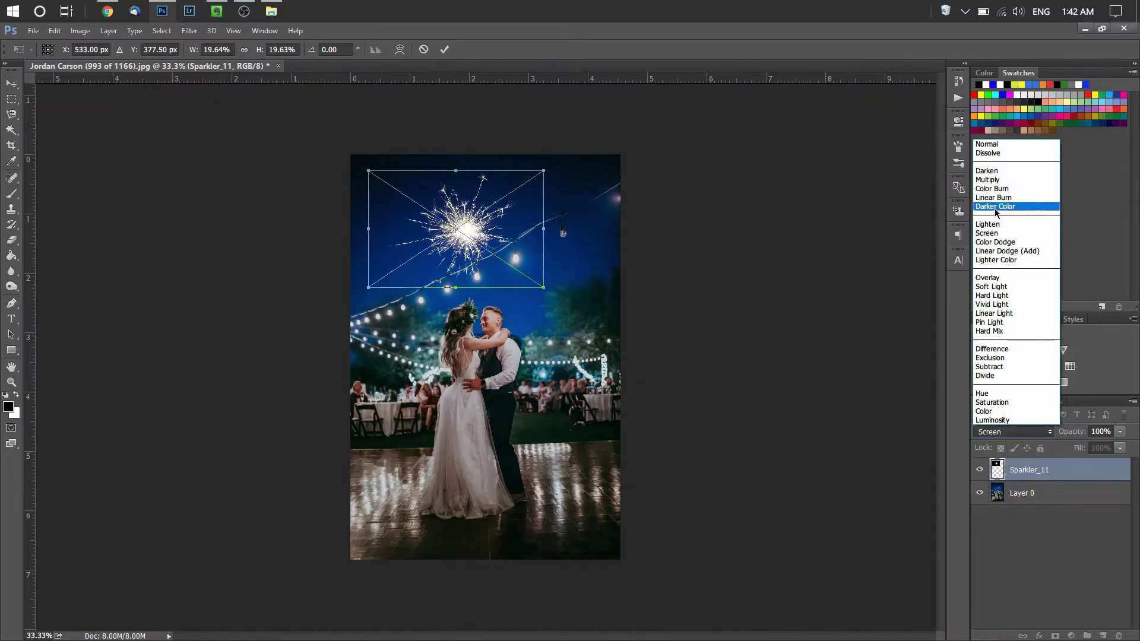
{"action": "key", "text": "Escape"}
{"action": "key", "text": "Escape"}
{"action": "left_click", "coordinate": [996, 230]}
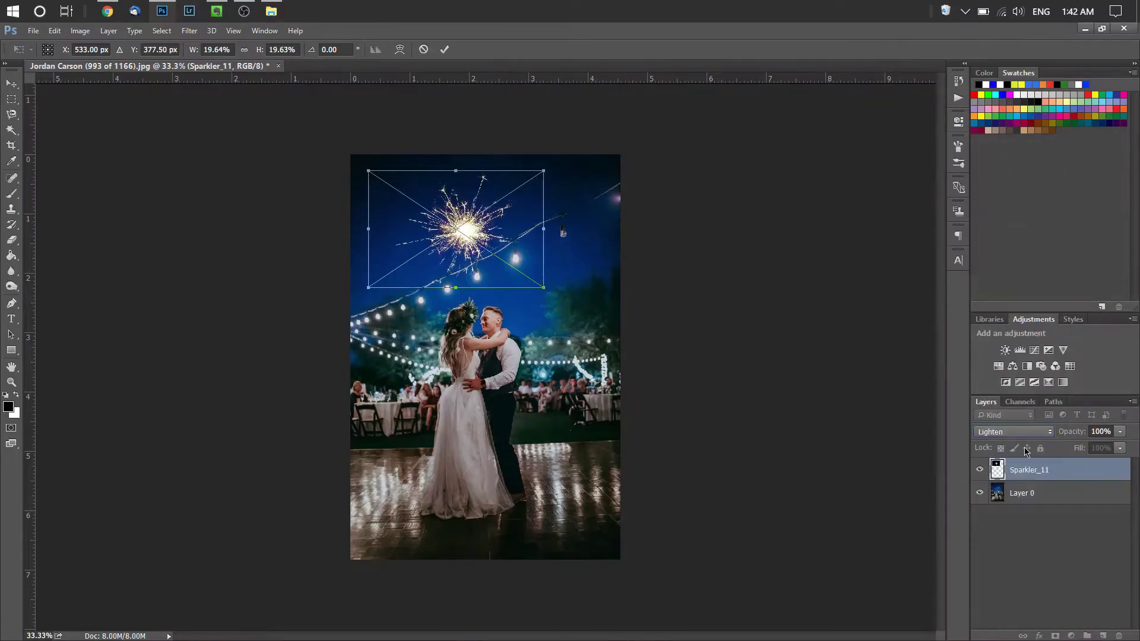
{"action": "left_click", "coordinate": [1044, 437]}
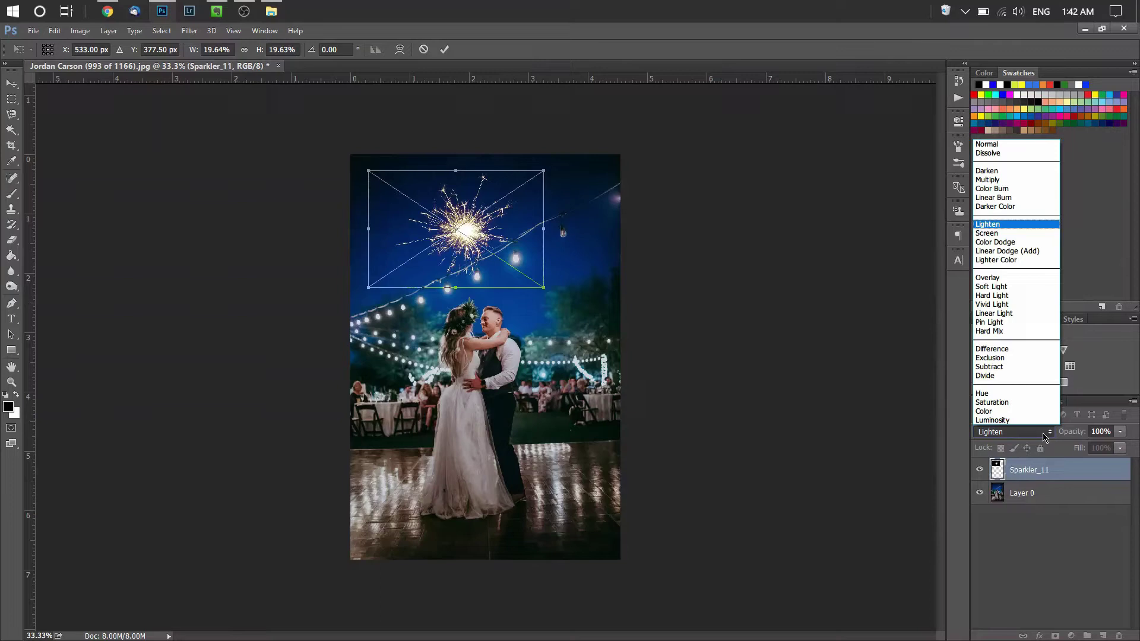
{"action": "left_click", "coordinate": [1002, 233]}
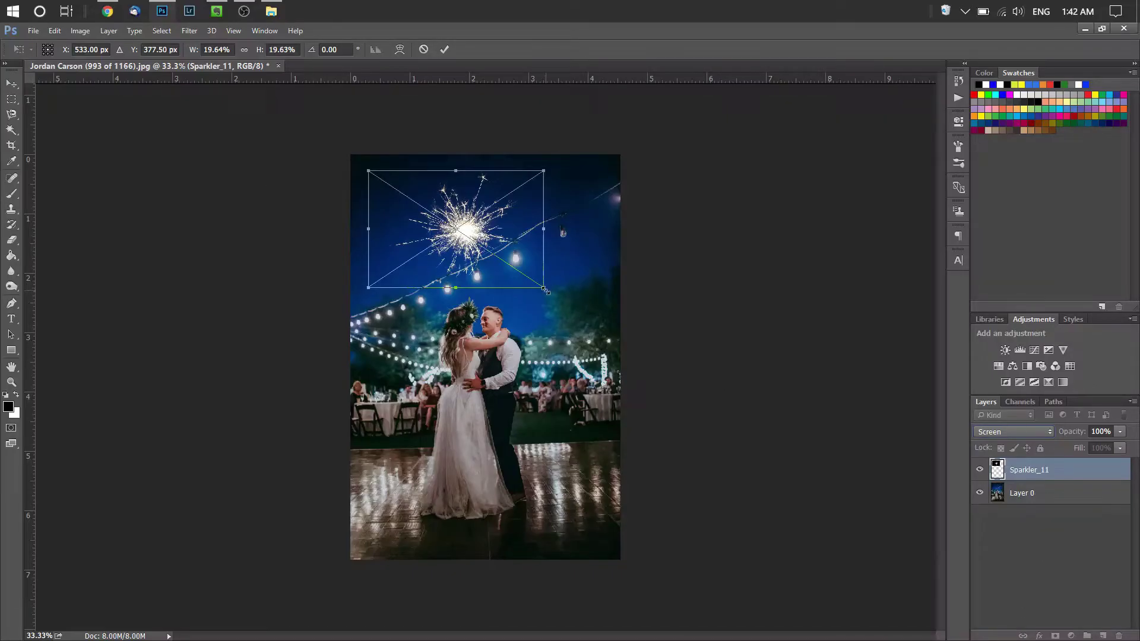
{"action": "mouse_move", "coordinate": [544, 289]}
{"action": "left_mouse_down"}
{"action": "mouse_move", "coordinate": [621, 299]}
{"action": "mouse_move", "coordinate": [658, 341]}
{"action": "mouse_move", "coordinate": [502, 252]}
{"action": "mouse_move", "coordinate": [450, 256]}
{"action": "mouse_move", "coordinate": [418, 224]}
{"action": "mouse_move", "coordinate": [440, 255]}
{"action": "mouse_move", "coordinate": [407, 234]}
{"action": "mouse_move", "coordinate": [433, 228]}
{"action": "mouse_move", "coordinate": [733, 389]}
{"action": "mouse_move", "coordinate": [442, 255]}
{"action": "mouse_move", "coordinate": [469, 270]}
{"action": "left_mouse_up"}
{"action": "key", "text": "b"}
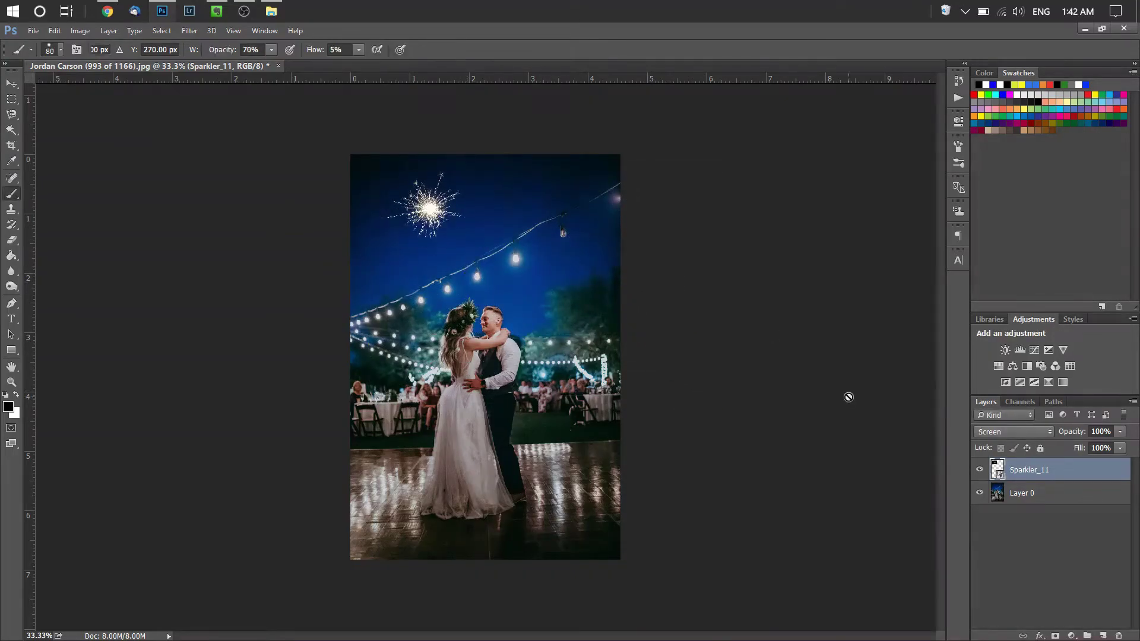
Step: Duplicate Sparkler_11 and move, scale and rotate the copy about -39.89° in the right sky
{"action": "right_click", "coordinate": [1088, 478]}
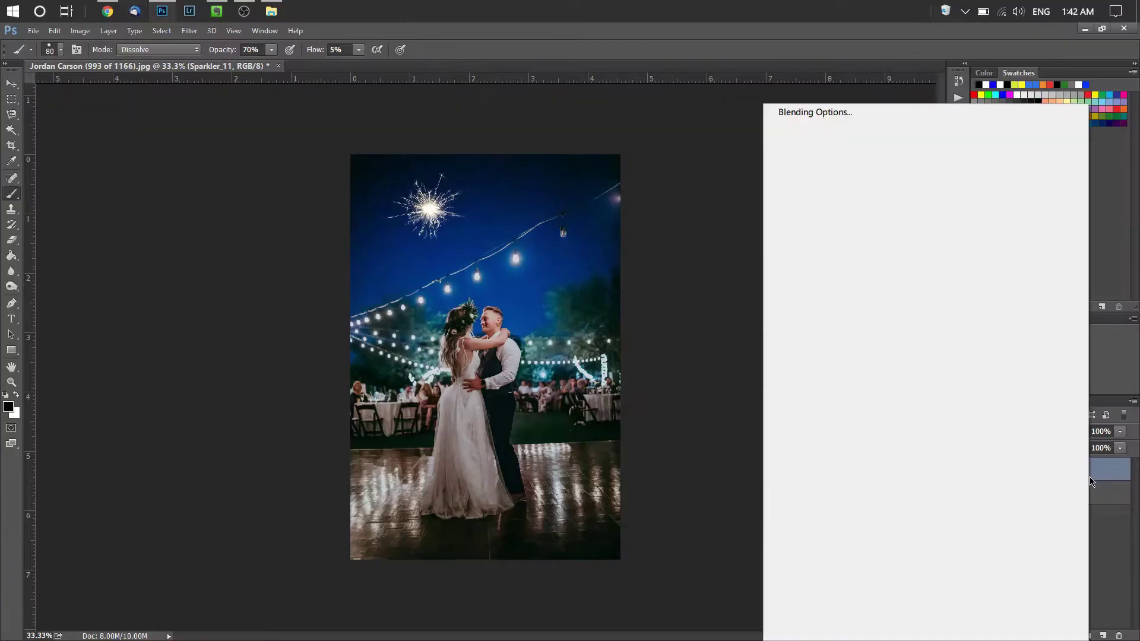
{"action": "left_click", "coordinate": [832, 135]}
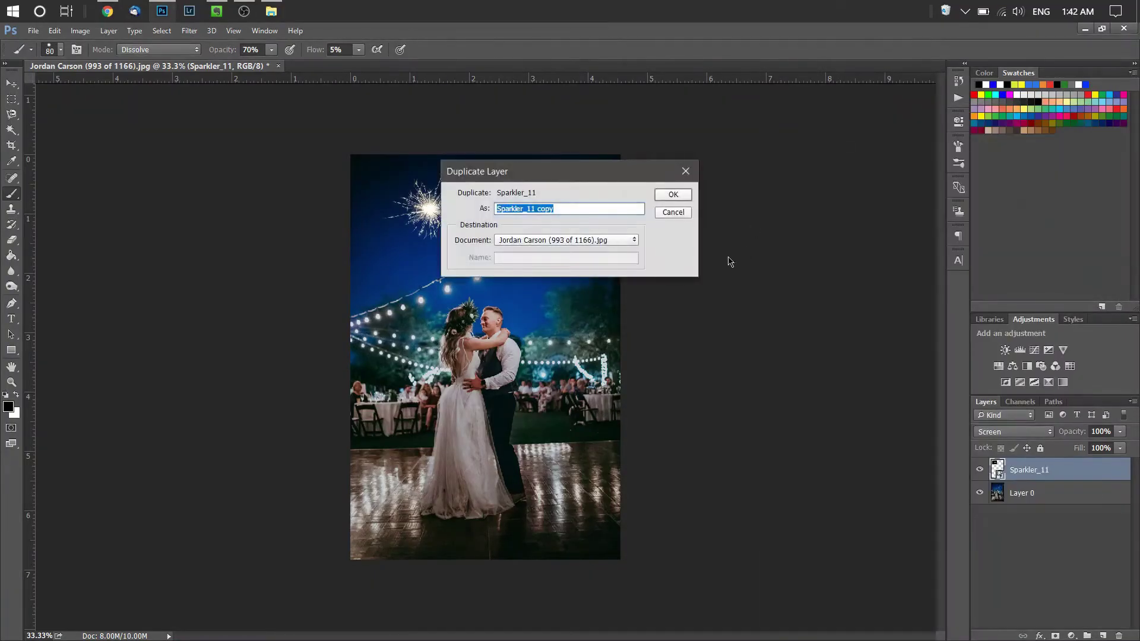
{"action": "key", "text": "Return"}
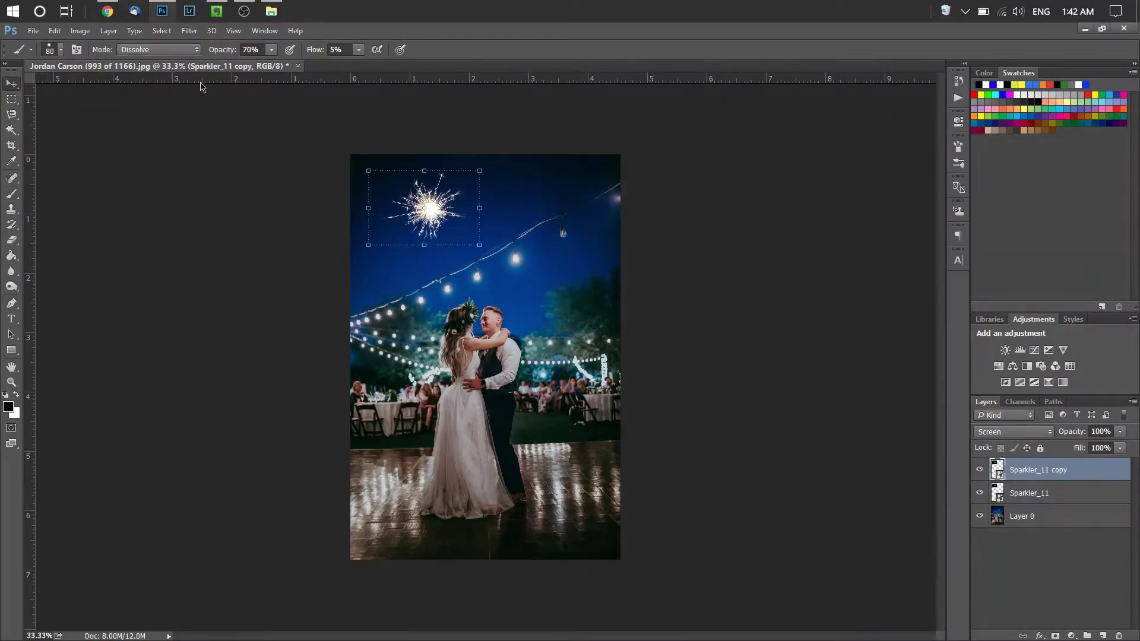
{"action": "key", "text": "v"}
{"action": "left_click_drag", "start_coordinate": [456, 214], "coordinate": [552, 254]}
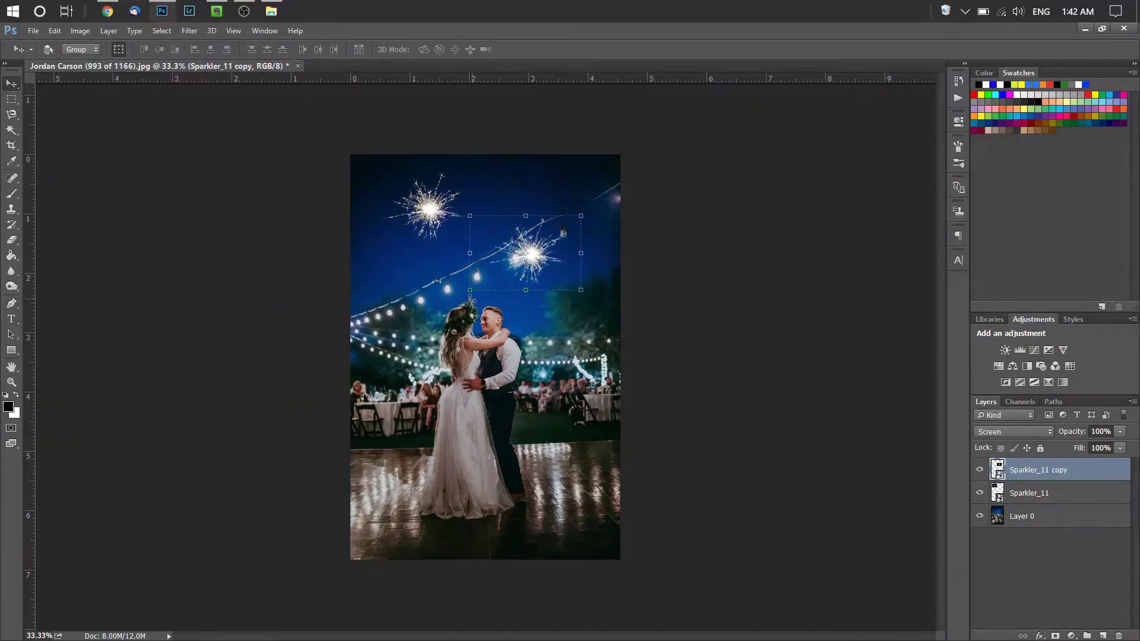
{"action": "left_click_drag", "start_coordinate": [472, 292], "coordinate": [551, 278]}
{"action": "key", "text": "Return"}
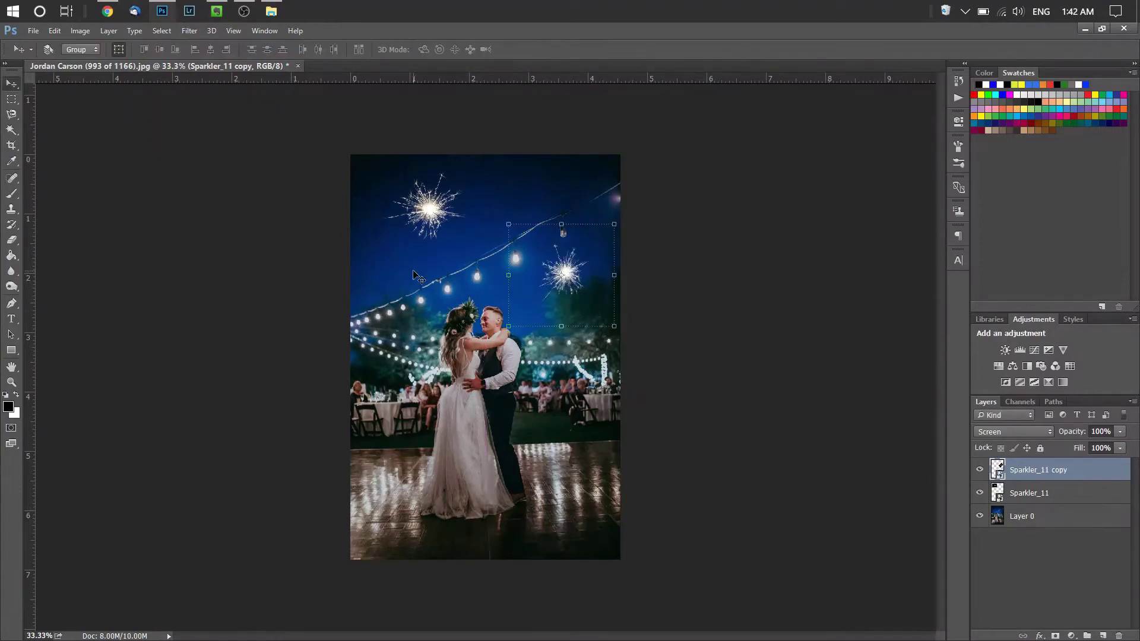
{"action": "left_click", "coordinate": [1011, 544]}
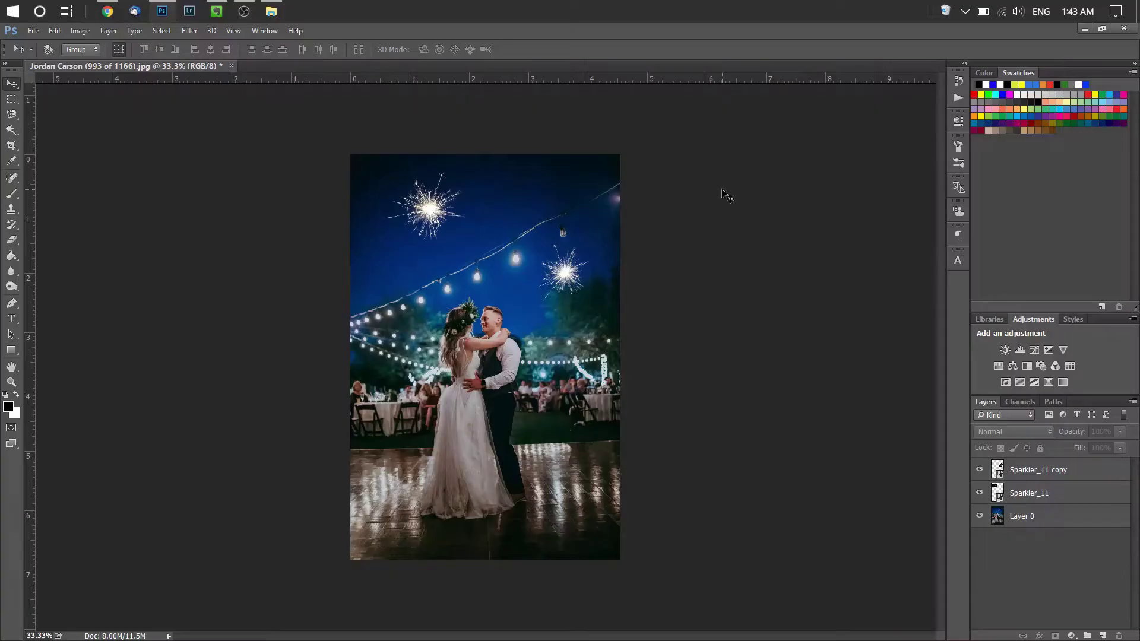
Step: Bring back the Etc folder, browse its thumbnails and drag Sparkler_1.jpg into the photo
{"action": "left_click", "coordinate": [270, 11]}
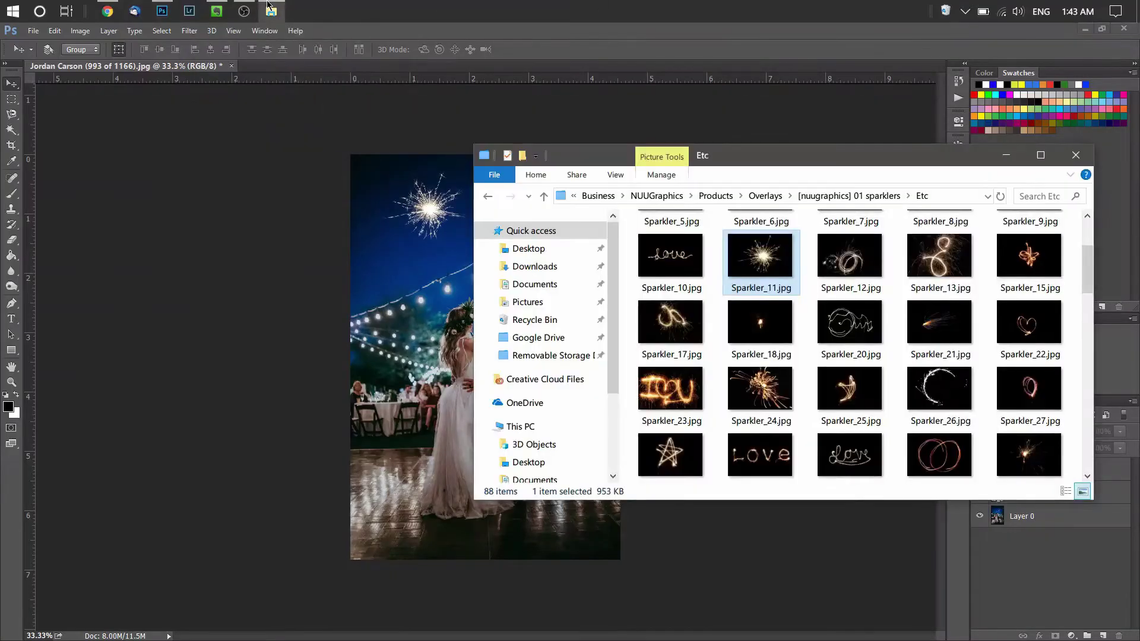
{"action": "scroll", "coordinate": [874, 252], "scroll_direction": "down", "scroll_amount": 10}
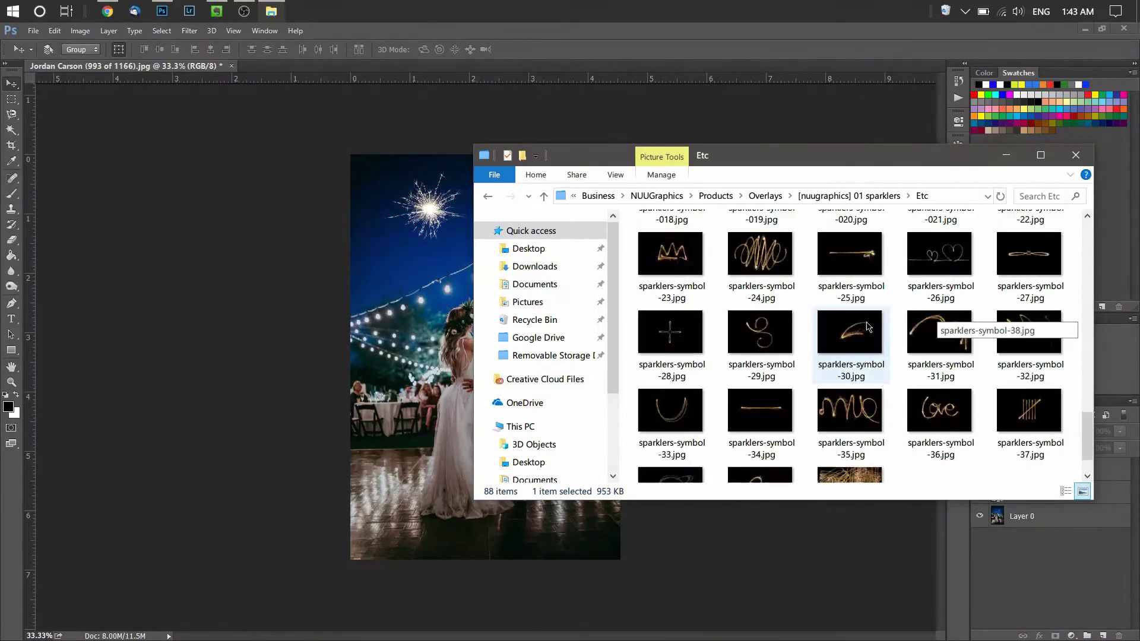
{"action": "scroll", "coordinate": [868, 327], "scroll_direction": "up", "scroll_amount": 10}
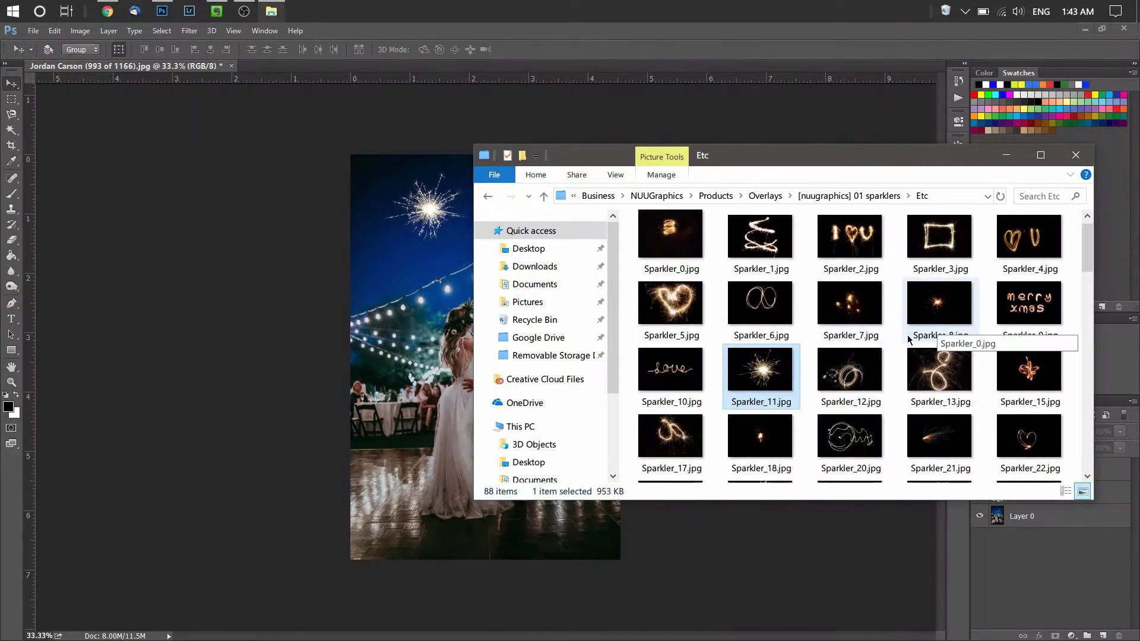
{"action": "scroll", "coordinate": [909, 340], "scroll_direction": "down", "scroll_amount": 2}
{"action": "scroll", "coordinate": [908, 340], "scroll_direction": "down", "scroll_amount": 4}
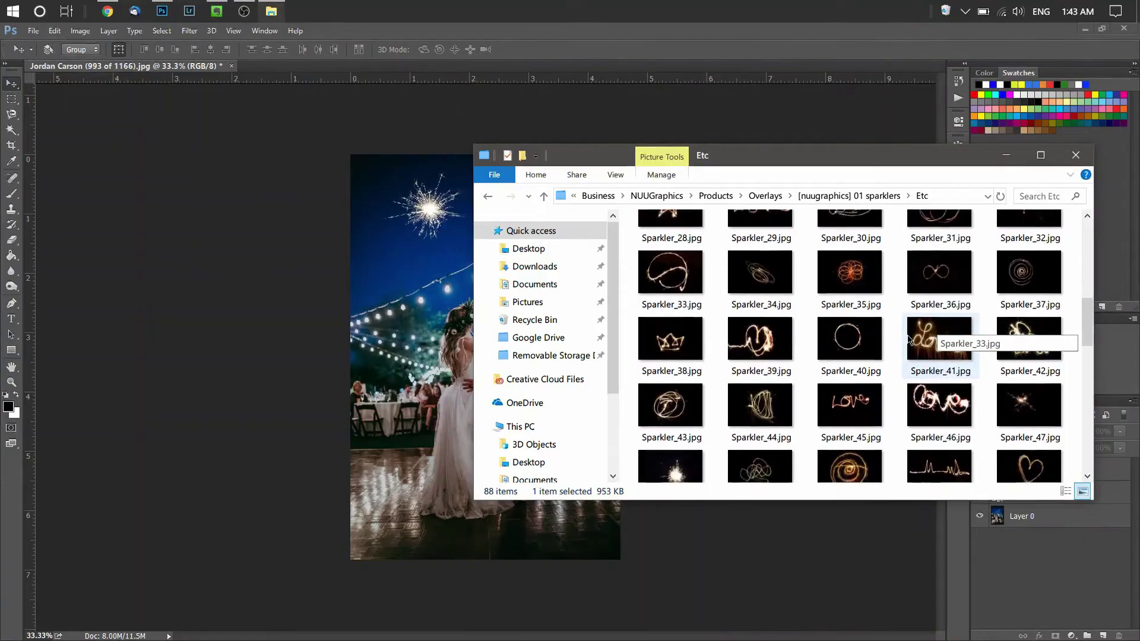
{"action": "scroll", "coordinate": [909, 339], "scroll_direction": "down", "scroll_amount": 7}
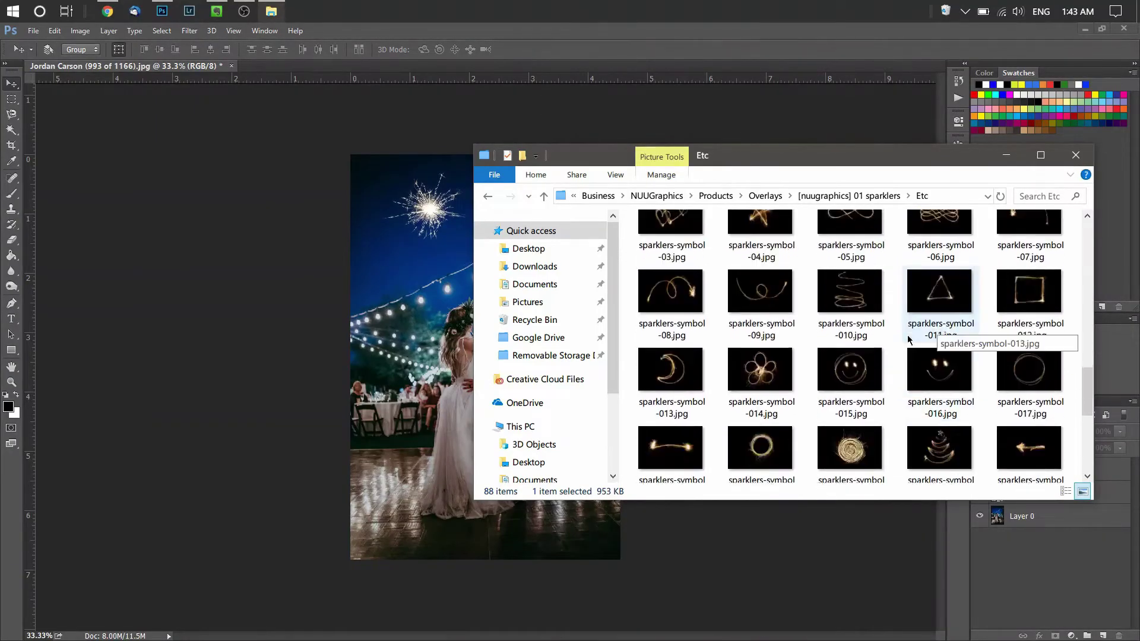
{"action": "scroll", "coordinate": [909, 340], "scroll_direction": "up", "scroll_amount": 13}
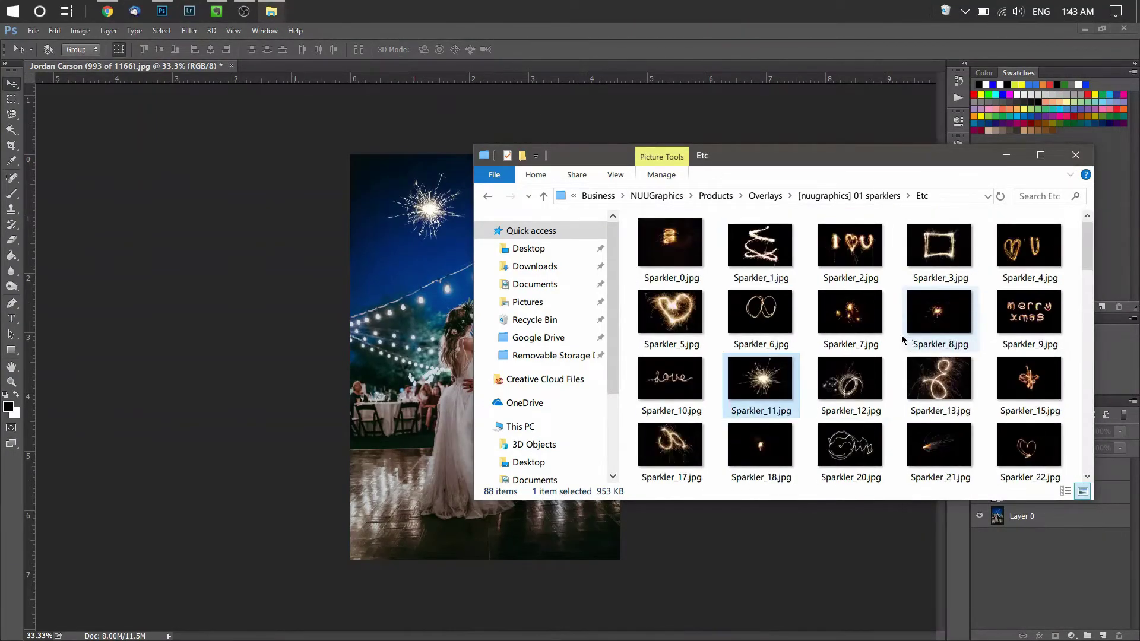
{"action": "left_click_drag", "start_coordinate": [760, 245], "coordinate": [676, 331]}
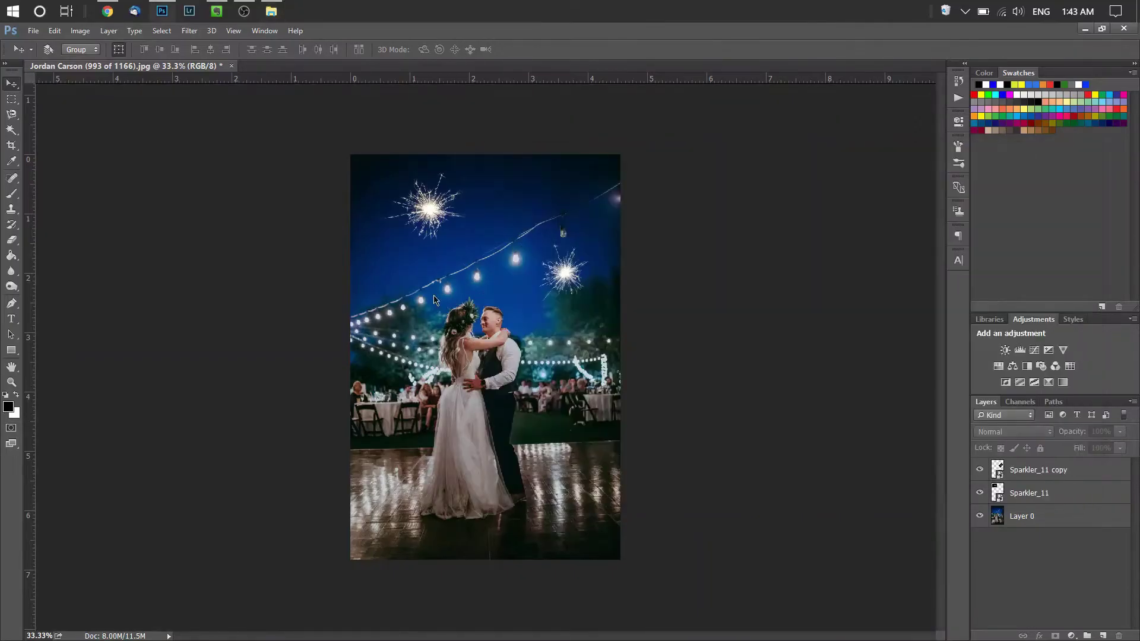
Step: Place the Sparkler_1 spiral lower on the photo and set it to Screen blending
{"action": "left_click_drag", "start_coordinate": [499, 319], "coordinate": [489, 366]}
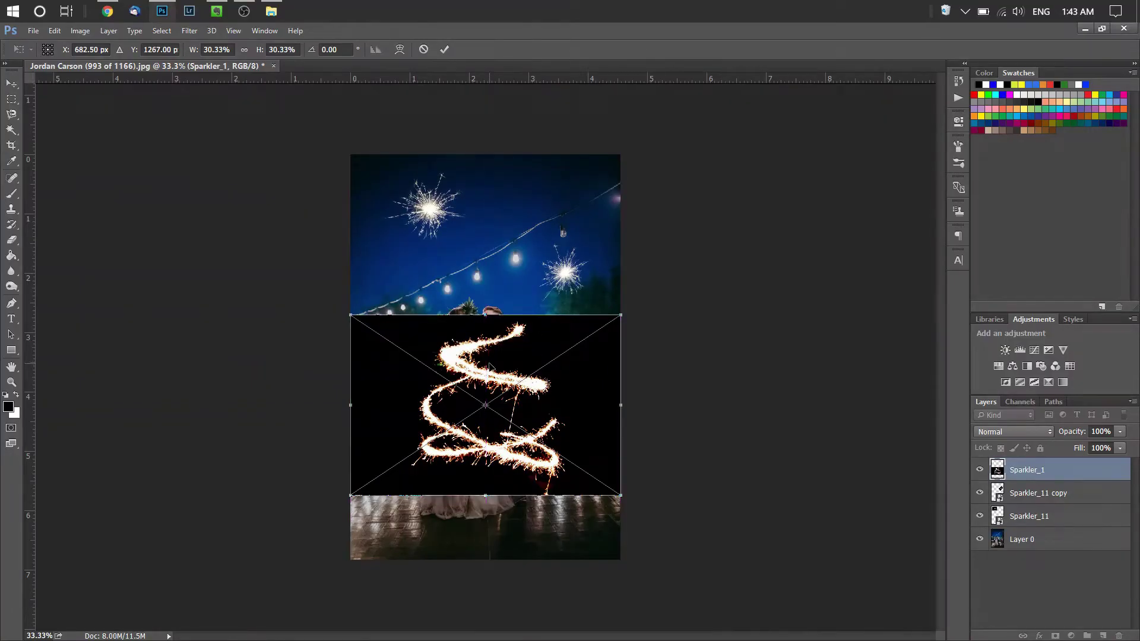
{"action": "key", "text": "Return"}
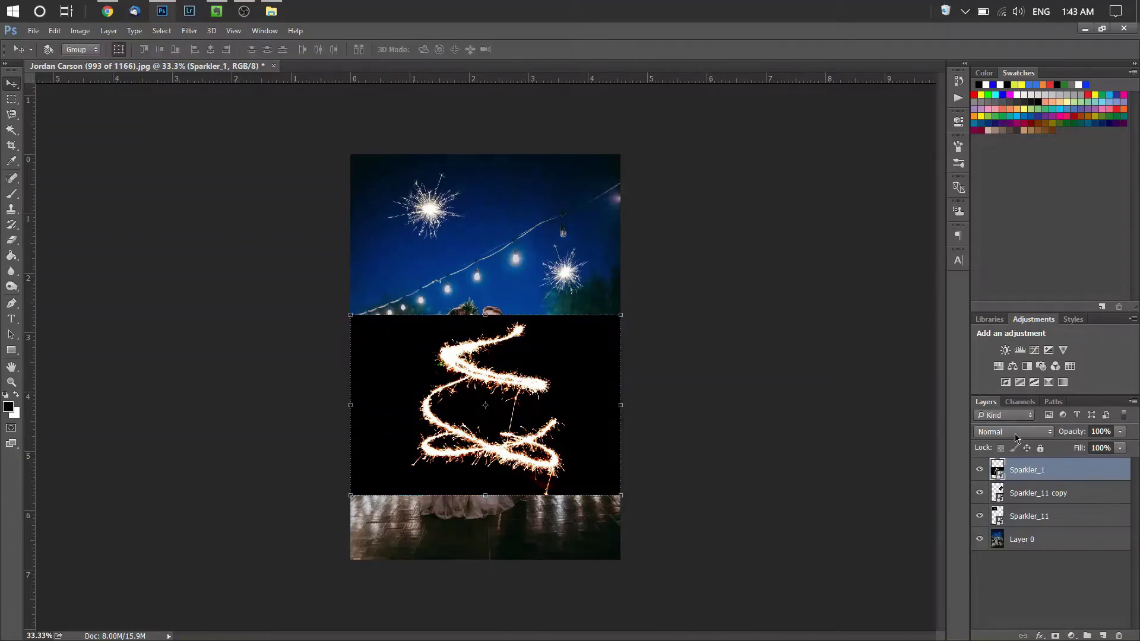
{"action": "left_click", "coordinate": [1015, 433]}
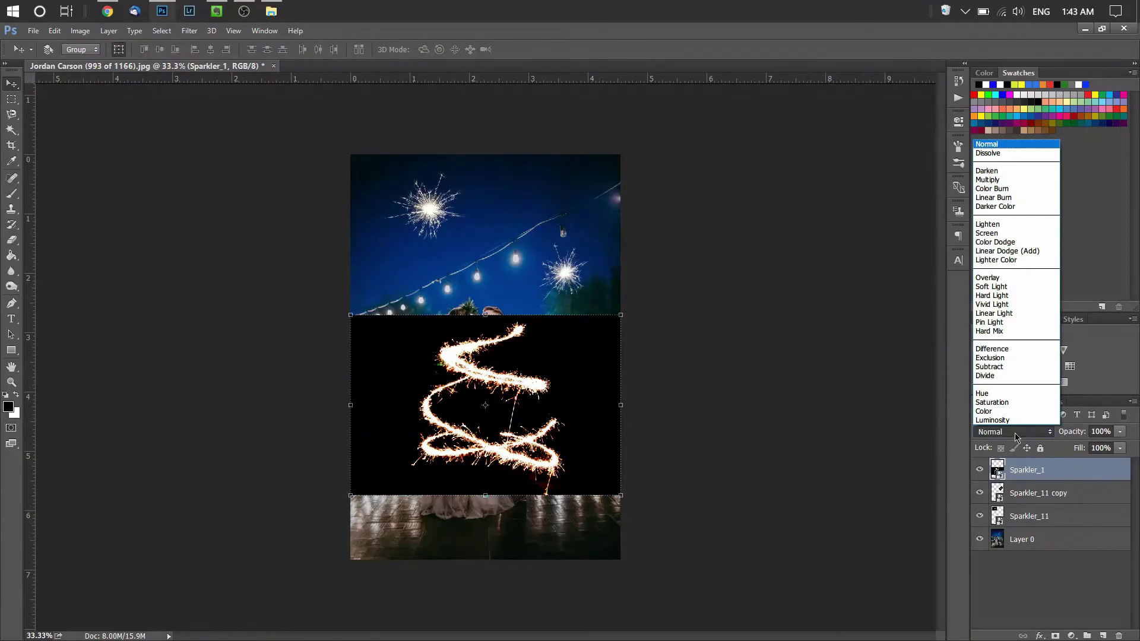
{"action": "left_click", "coordinate": [1004, 234]}
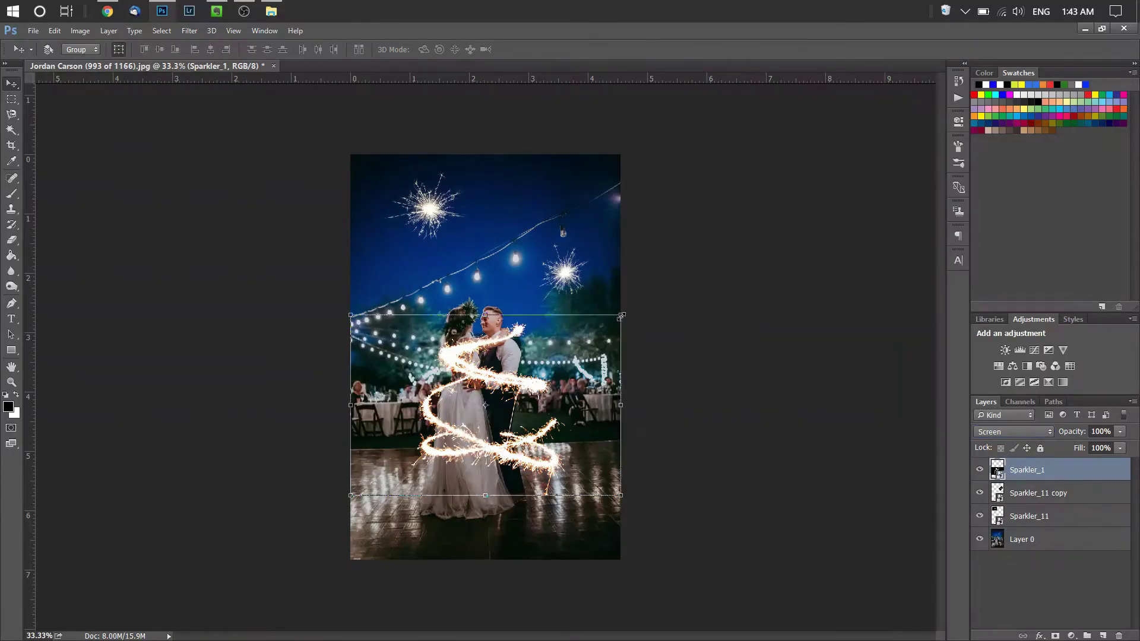
Step: Enlarge the spiral to about 33.6% and move it left and down around the couple
{"action": "left_click_drag", "start_coordinate": [621, 316], "coordinate": [629, 306]}
{"action": "left_click_drag", "start_coordinate": [564, 350], "coordinate": [539, 356]}
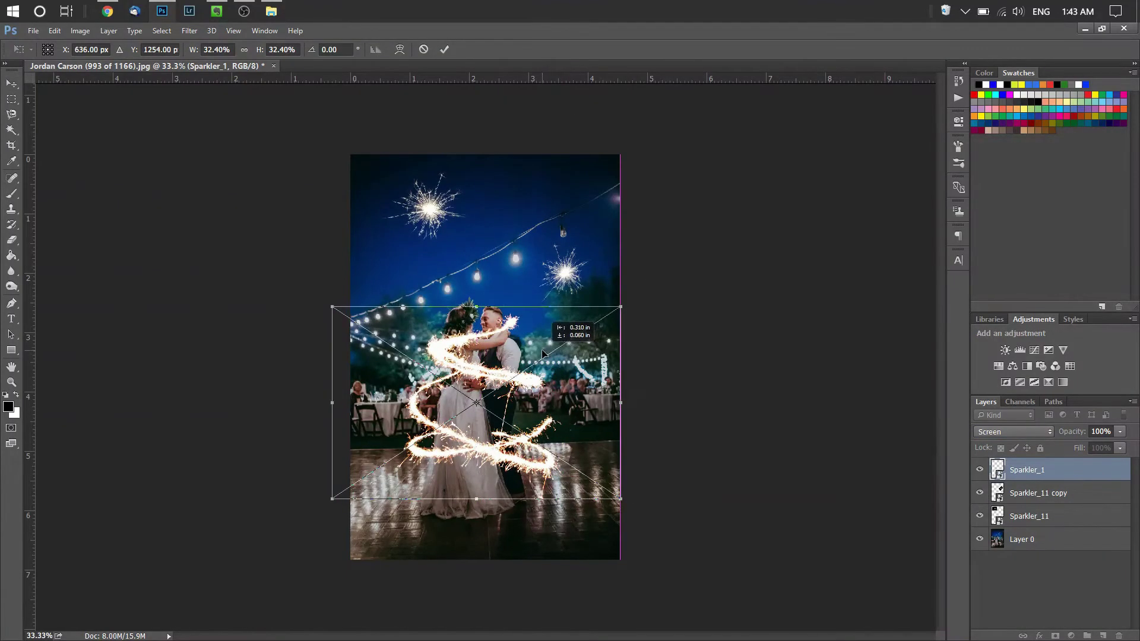
{"action": "left_click_drag", "start_coordinate": [623, 309], "coordinate": [651, 286]}
{"action": "left_click_drag", "start_coordinate": [530, 357], "coordinate": [519, 375]}
Step: Apply the spiral's transform, reselect Sparkler_1 and nudge it a few pixels left
{"action": "key", "text": "Return"}
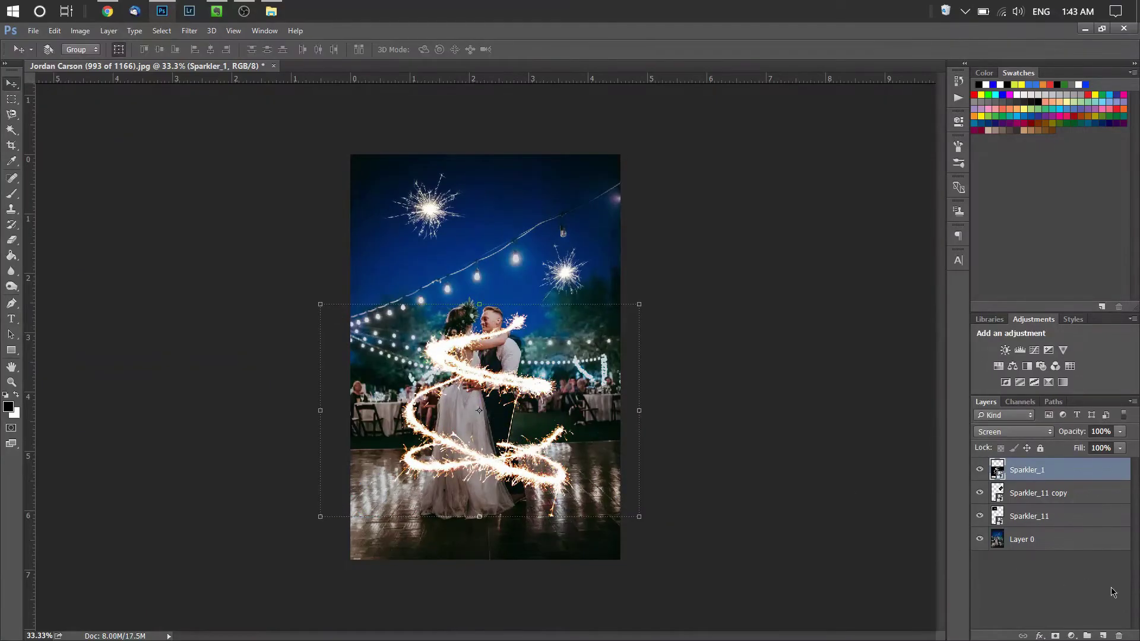
{"action": "left_click", "coordinate": [1105, 599]}
{"action": "left_click", "coordinate": [1085, 474]}
{"action": "key", "text": "shift+Left"}
{"action": "key", "text": "shift+Left"}
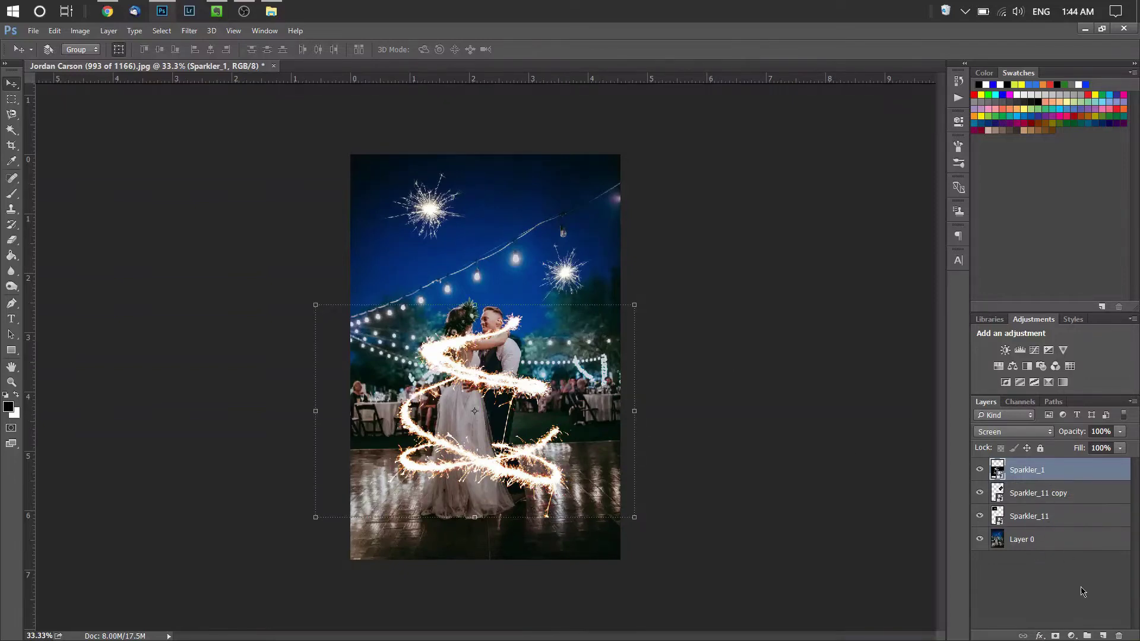
Step: Add a layer mask to Sparkler_1 and select the standard Brush in Normal mode
{"action": "left_click", "coordinate": [1056, 636]}
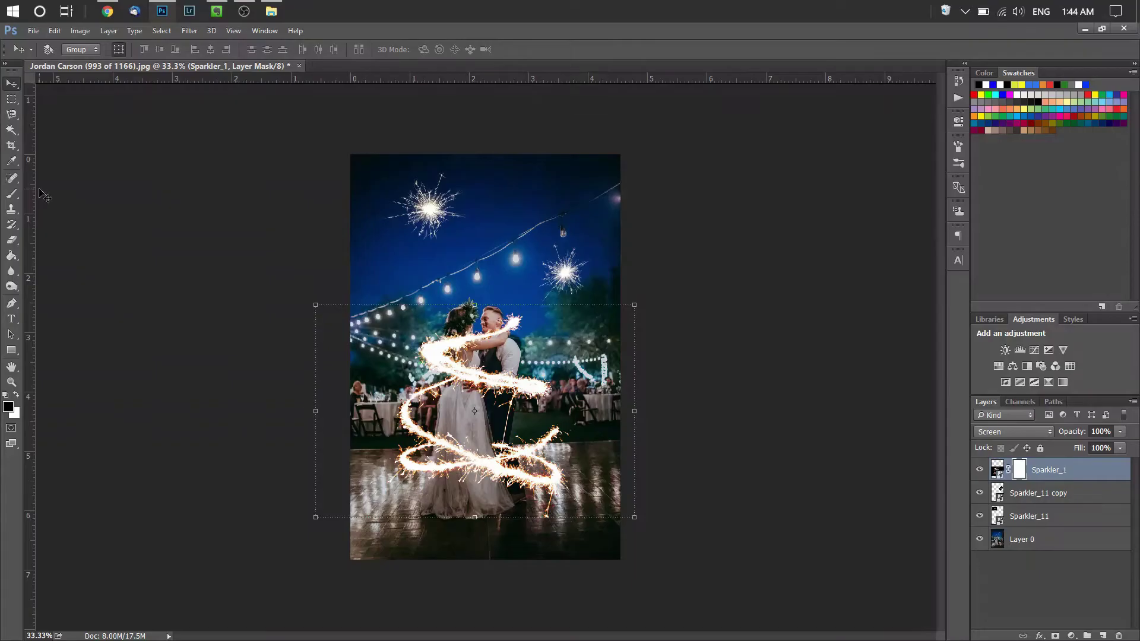
{"action": "key", "text": "b"}
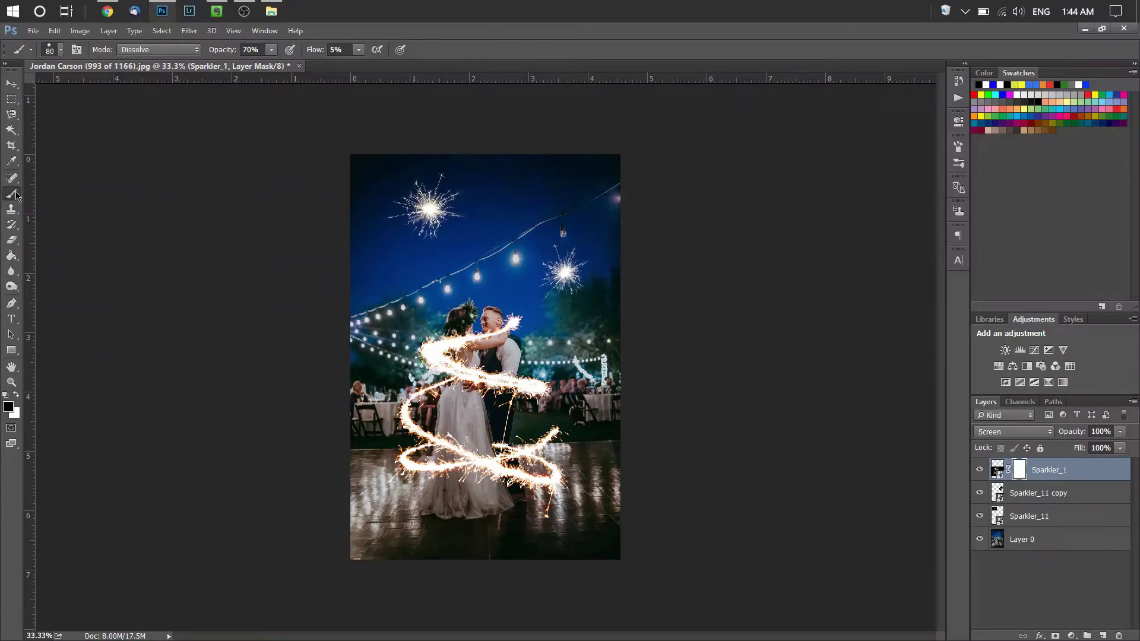
{"action": "left_click_drag", "start_coordinate": [14, 195], "coordinate": [51, 197]}
{"action": "left_click", "coordinate": [159, 49]}
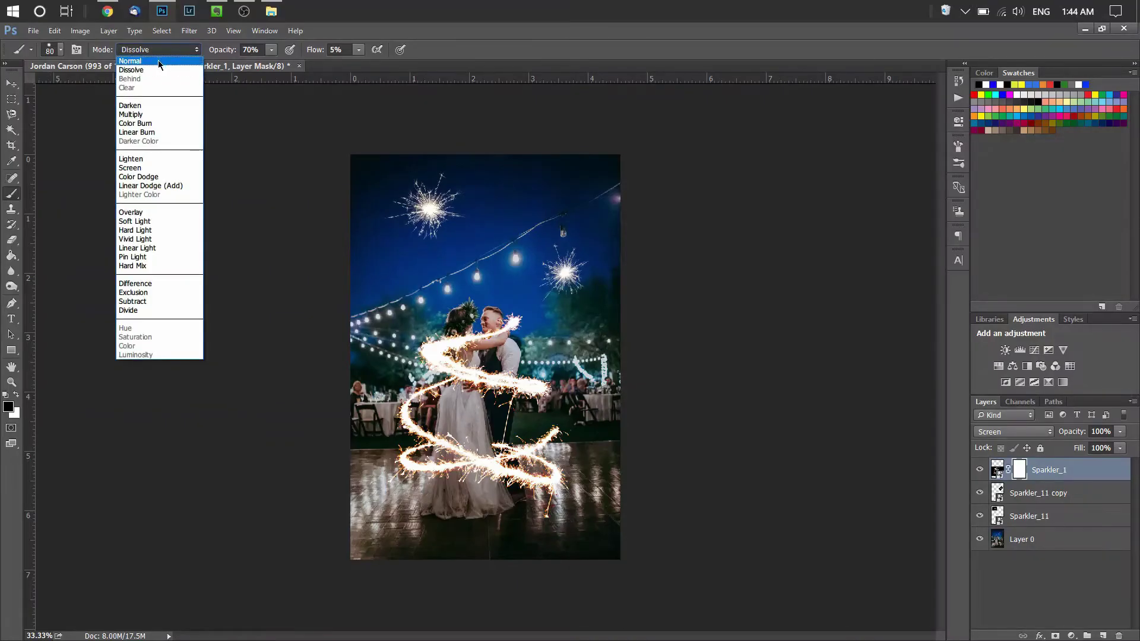
{"action": "left_click", "coordinate": [158, 60]}
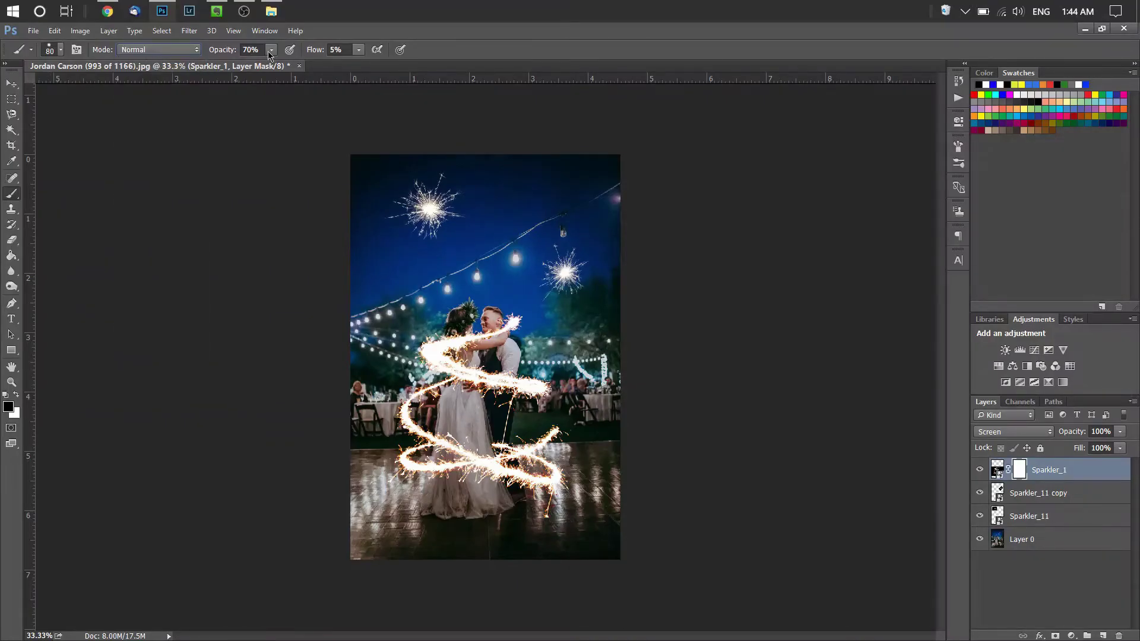
Step: Set the brush flow to 20% and opacity to 50%
{"action": "left_click", "coordinate": [337, 50]}
{"action": "key", "text": "Return"}
{"action": "left_click", "coordinate": [207, 51]}
{"action": "type", "text": "50"}
{"action": "key", "text": "Return"}
Step: Paint black on the Sparkler_1 mask with a size-60 brush to hide the spiral over the groom's neck and jaw
{"action": "scroll", "coordinate": [592, 353], "scroll_direction": "up", "scroll_amount": 4}
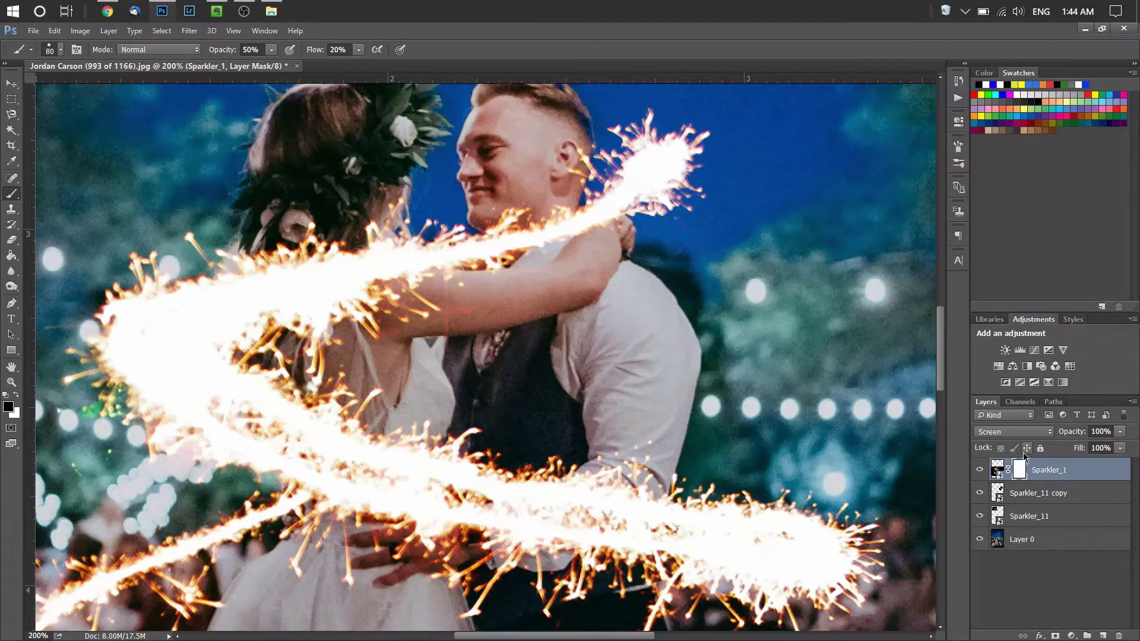
{"action": "left_click", "coordinate": [998, 473]}
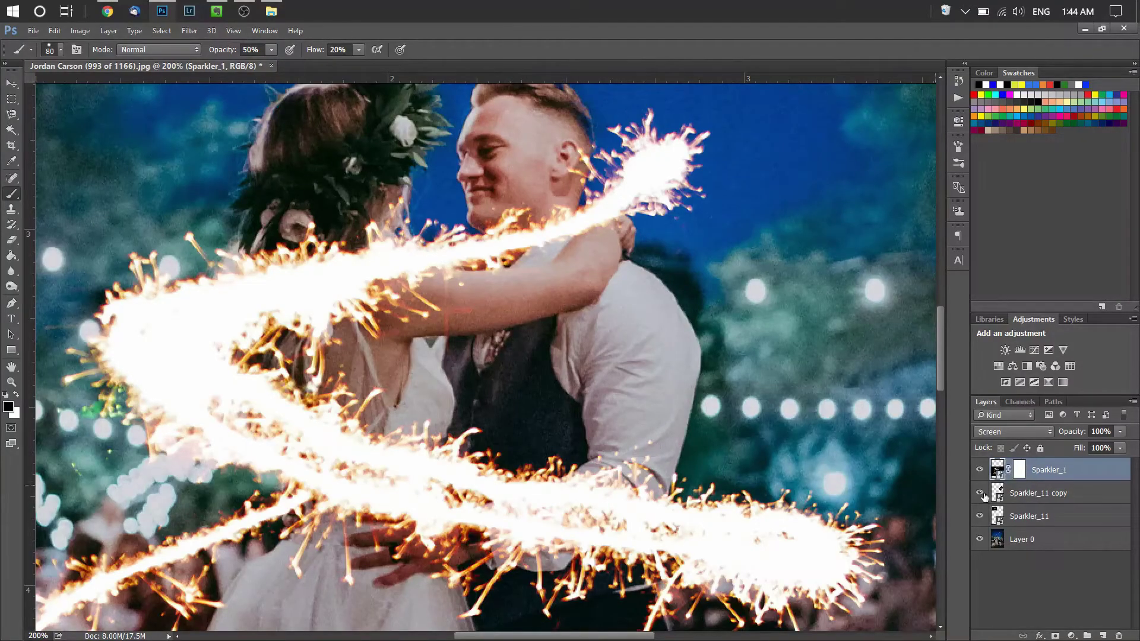
{"action": "left_click", "coordinate": [1020, 472]}
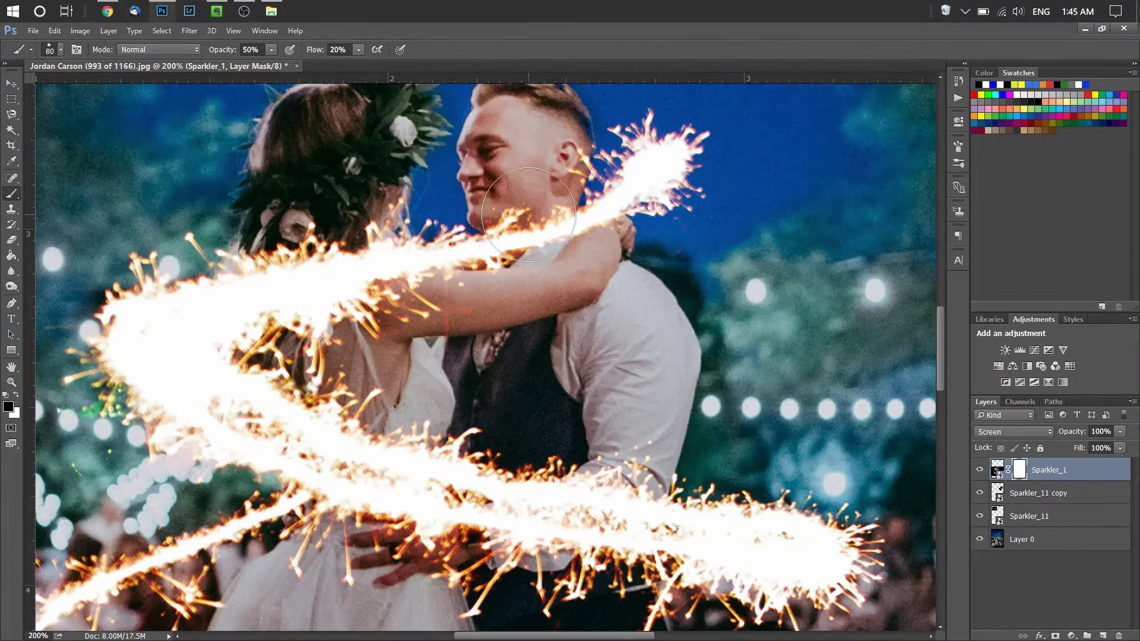
{"action": "key", "text": "bracketleft"}
{"action": "key", "text": "bracketleft"}
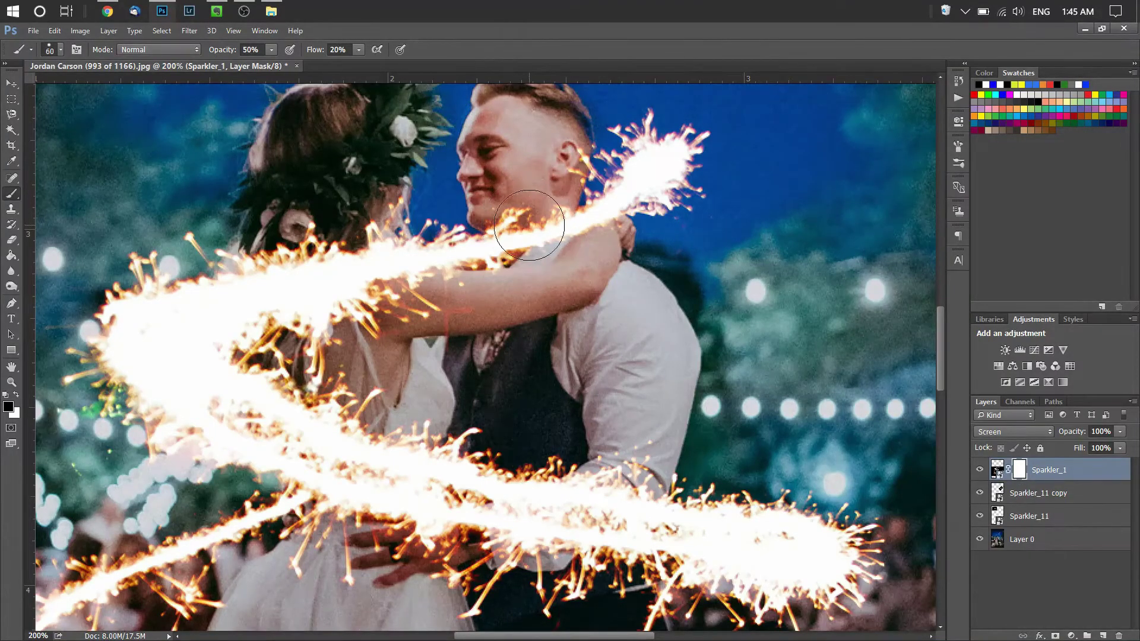
{"action": "mouse_move", "coordinate": [529, 232]}
{"action": "left_mouse_down"}
{"action": "mouse_move", "coordinate": [517, 303]}
{"action": "mouse_move", "coordinate": [534, 204]}
{"action": "mouse_move", "coordinate": [528, 291]}
{"action": "mouse_move", "coordinate": [540, 170]}
{"action": "mouse_move", "coordinate": [524, 270]}
{"action": "mouse_move", "coordinate": [526, 210]}
{"action": "mouse_move", "coordinate": [534, 234]}
{"action": "mouse_move", "coordinate": [576, 250]}
{"action": "mouse_move", "coordinate": [561, 230]}
{"action": "mouse_move", "coordinate": [583, 253]}
{"action": "mouse_move", "coordinate": [569, 227]}
{"action": "mouse_move", "coordinate": [606, 245]}
{"action": "mouse_move", "coordinate": [589, 236]}
{"action": "mouse_move", "coordinate": [600, 243]}
{"action": "mouse_move", "coordinate": [512, 253]}
{"action": "mouse_move", "coordinate": [525, 233]}
{"action": "mouse_move", "coordinate": [549, 254]}
{"action": "mouse_move", "coordinate": [527, 222]}
{"action": "mouse_move", "coordinate": [584, 247]}
{"action": "mouse_move", "coordinate": [595, 236]}
{"action": "mouse_move", "coordinate": [622, 258]}
{"action": "mouse_move", "coordinate": [577, 231]}
{"action": "mouse_move", "coordinate": [607, 251]}
{"action": "mouse_move", "coordinate": [585, 242]}
{"action": "mouse_move", "coordinate": [589, 256]}
{"action": "mouse_move", "coordinate": [560, 271]}
{"action": "mouse_move", "coordinate": [499, 256]}
{"action": "mouse_move", "coordinate": [492, 303]}
{"action": "mouse_move", "coordinate": [475, 279]}
{"action": "mouse_move", "coordinate": [407, 301]}
{"action": "mouse_move", "coordinate": [427, 288]}
{"action": "mouse_move", "coordinate": [382, 287]}
{"action": "mouse_move", "coordinate": [402, 283]}
{"action": "mouse_move", "coordinate": [387, 257]}
{"action": "mouse_move", "coordinate": [389, 270]}
{"action": "mouse_move", "coordinate": [433, 287]}
{"action": "mouse_move", "coordinate": [342, 242]}
{"action": "mouse_move", "coordinate": [320, 279]}
{"action": "mouse_move", "coordinate": [344, 329]}
{"action": "mouse_move", "coordinate": [282, 278]}
{"action": "mouse_move", "coordinate": [333, 268]}
{"action": "mouse_move", "coordinate": [391, 309]}
{"action": "mouse_move", "coordinate": [330, 311]}
{"action": "mouse_move", "coordinate": [386, 308]}
{"action": "mouse_move", "coordinate": [368, 318]}
{"action": "mouse_move", "coordinate": [380, 320]}
{"action": "mouse_move", "coordinate": [390, 306]}
{"action": "mouse_move", "coordinate": [362, 300]}
{"action": "mouse_move", "coordinate": [439, 309]}
{"action": "mouse_move", "coordinate": [320, 303]}
{"action": "mouse_move", "coordinate": [289, 288]}
{"action": "mouse_move", "coordinate": [267, 297]}
{"action": "mouse_move", "coordinate": [320, 327]}
{"action": "mouse_move", "coordinate": [267, 321]}
{"action": "mouse_move", "coordinate": [314, 285]}
{"action": "mouse_move", "coordinate": [285, 261]}
{"action": "mouse_move", "coordinate": [267, 321]}
{"action": "mouse_move", "coordinate": [273, 291]}
{"action": "mouse_move", "coordinate": [297, 279]}
{"action": "mouse_move", "coordinate": [279, 309]}
{"action": "mouse_move", "coordinate": [314, 332]}
{"action": "mouse_move", "coordinate": [238, 332]}
{"action": "mouse_move", "coordinate": [279, 296]}
{"action": "mouse_move", "coordinate": [231, 339]}
{"action": "mouse_move", "coordinate": [224, 318]}
{"action": "mouse_move", "coordinate": [255, 314]}
{"action": "mouse_move", "coordinate": [258, 345]}
{"action": "left_mouse_up"}
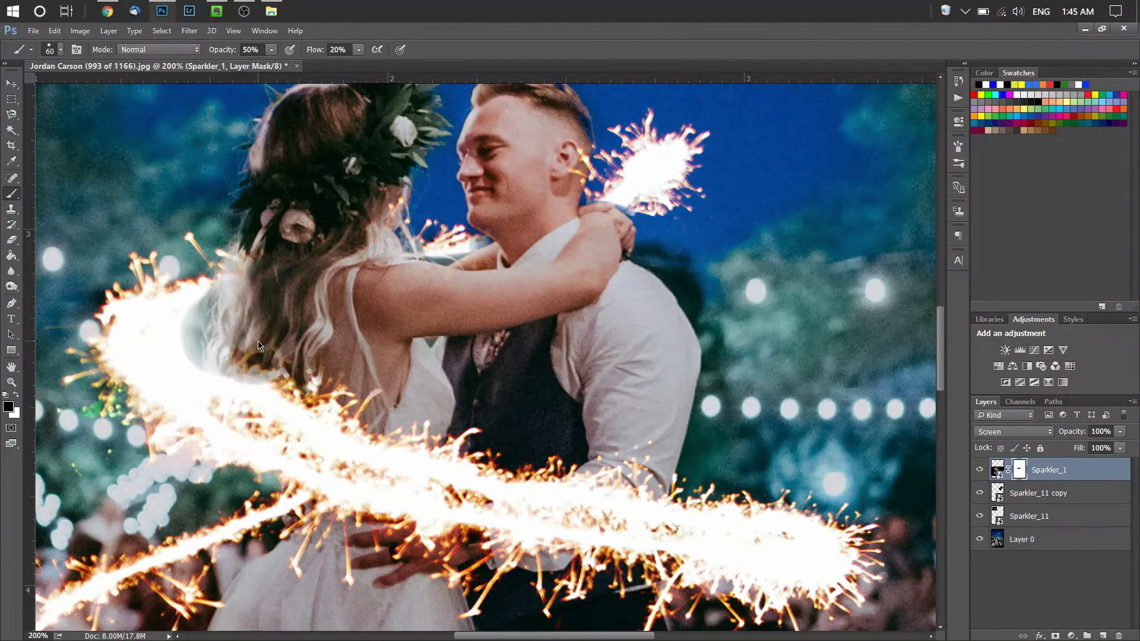
Step: At 50% Sparkler_1 opacity, mask more spiral glow over the bride's hair, then deselect the layer
{"action": "left_click", "coordinate": [1102, 432]}
{"action": "type", "text": "50"}
{"action": "key", "text": "Return"}
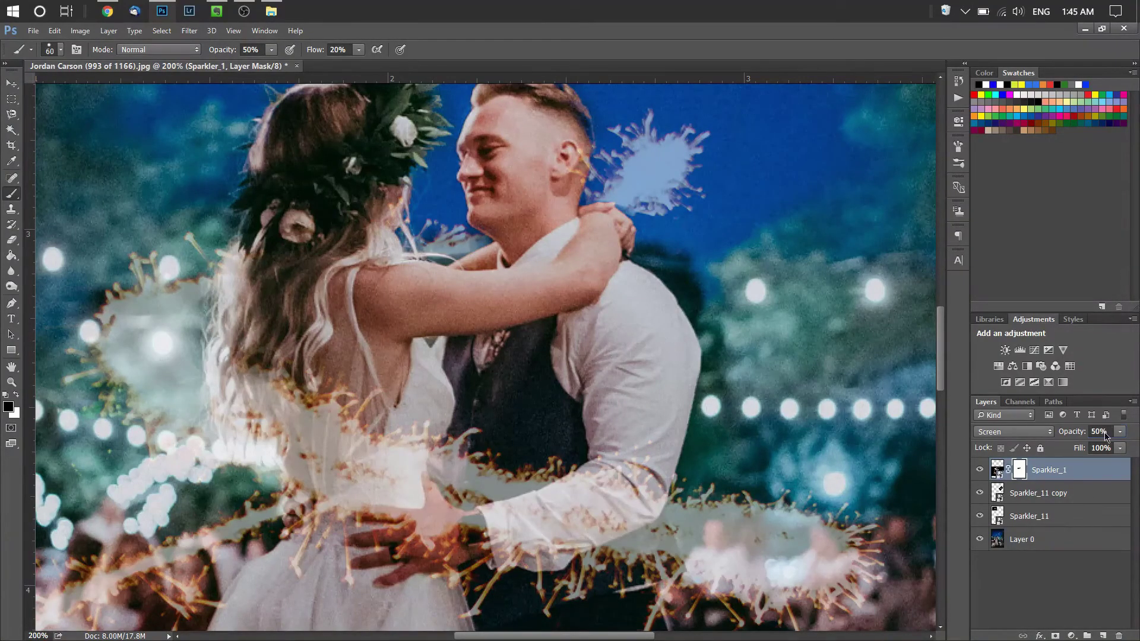
{"action": "mouse_move", "coordinate": [258, 345]}
{"action": "left_mouse_down"}
{"action": "mouse_move", "coordinate": [220, 339]}
{"action": "mouse_move", "coordinate": [306, 164]}
{"action": "mouse_move", "coordinate": [276, 316]}
{"action": "mouse_move", "coordinate": [290, 363]}
{"action": "mouse_move", "coordinate": [261, 356]}
{"action": "left_mouse_up"}
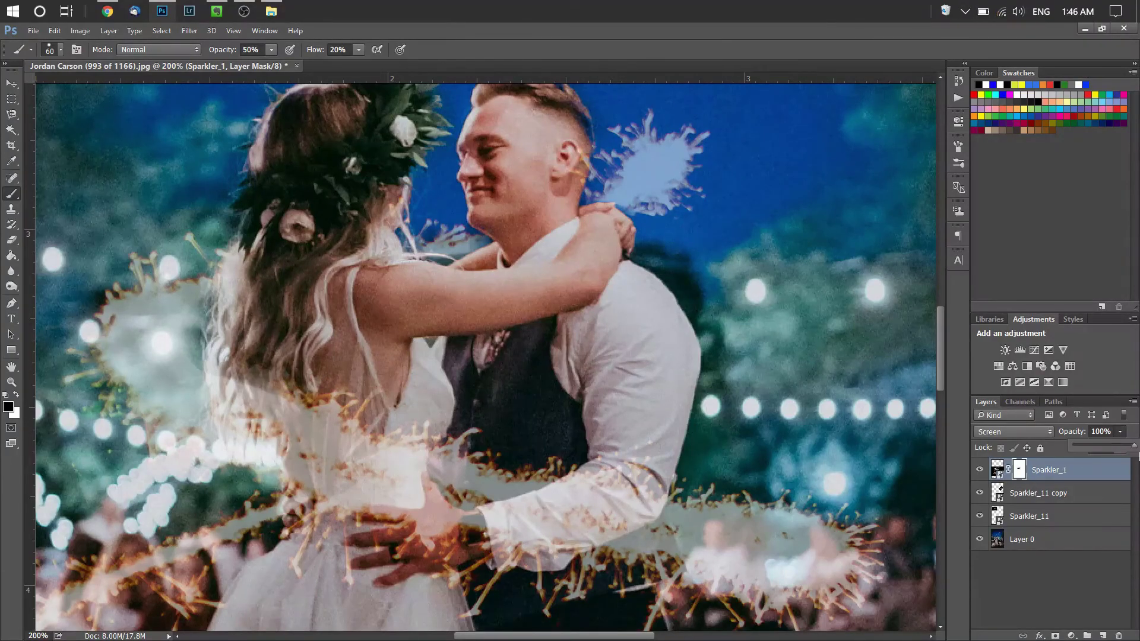
{"action": "left_click", "coordinate": [1023, 585]}
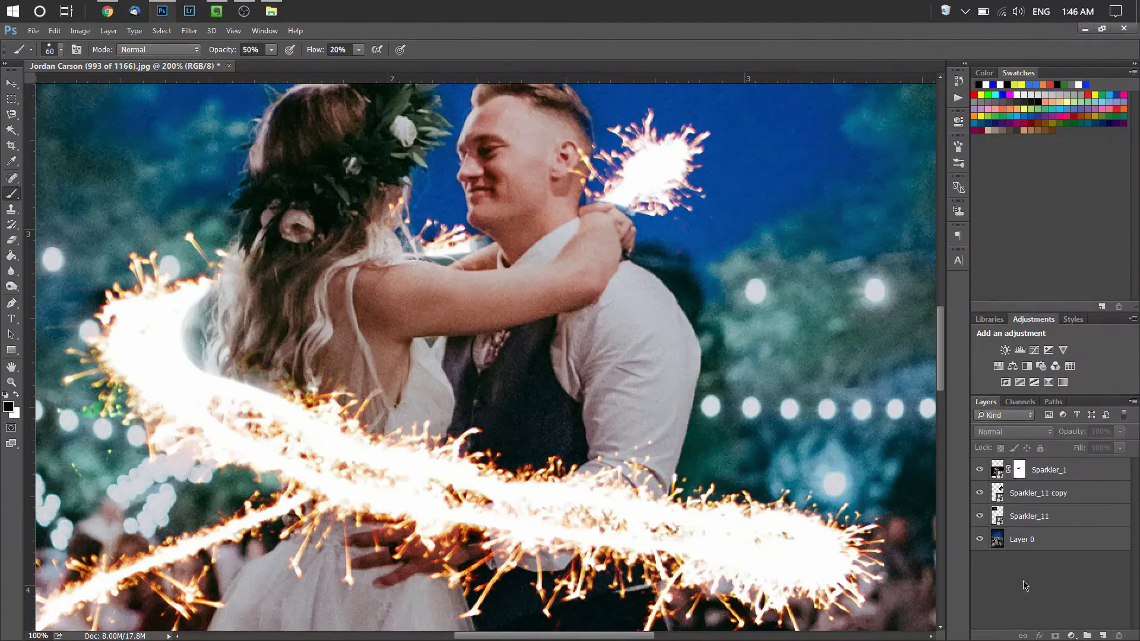
Step: Zoom out to 33.3% to view the whole composite and switch to the Move tool
{"action": "key", "text": "ctrl+minus"}
{"action": "key", "text": "ctrl+minus"}
{"action": "key", "text": "ctrl+minus"}
{"action": "key", "text": "ctrl+minus"}
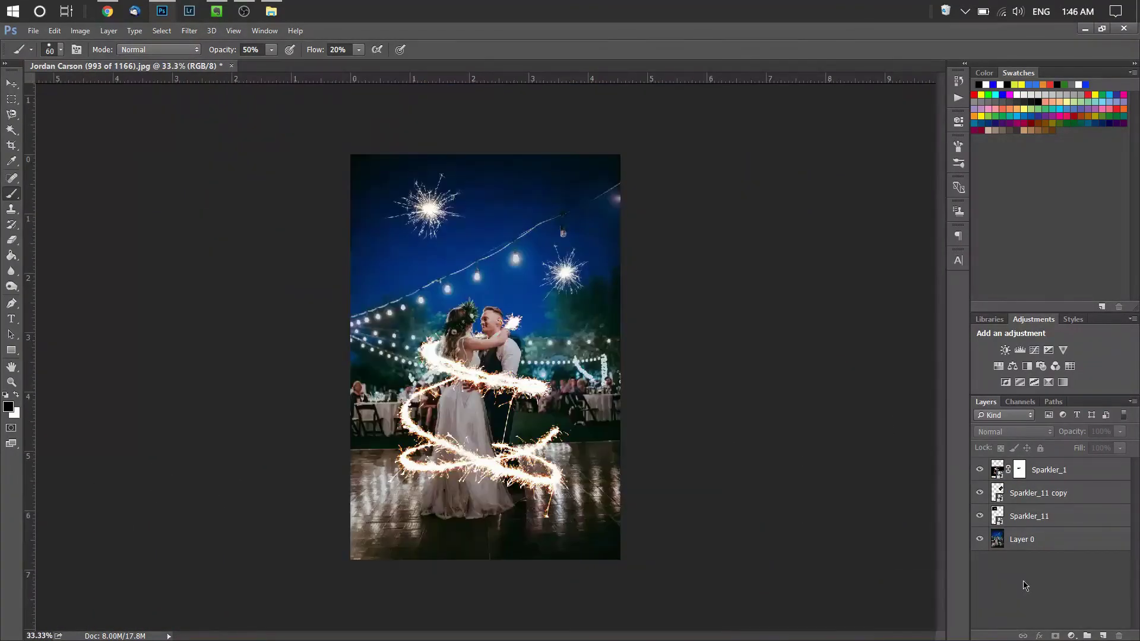
{"action": "key", "text": "ctrl+plus"}
{"action": "key", "text": "ctrl+minus"}
{"action": "key", "text": "v"}
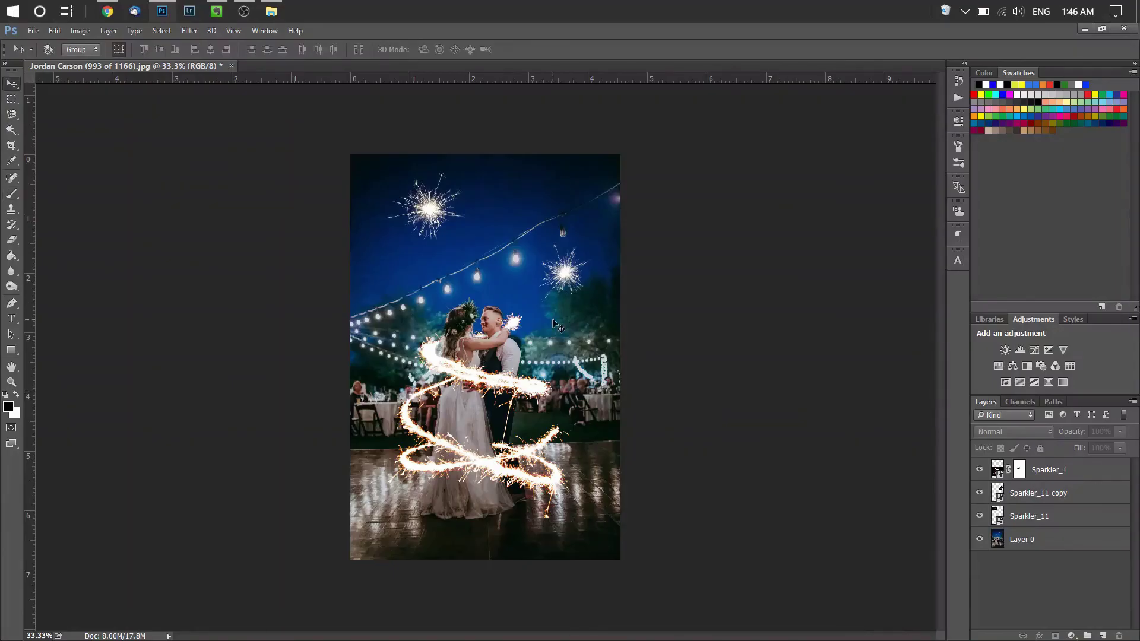